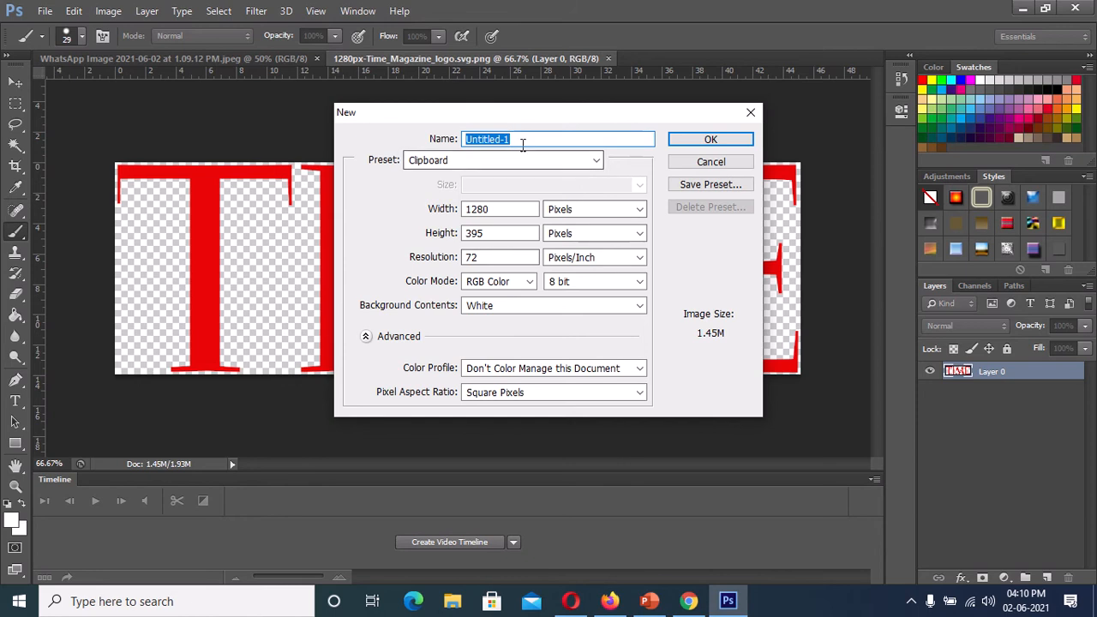
# - Name the new document MAGZN
pyautogui.click(520, 139)
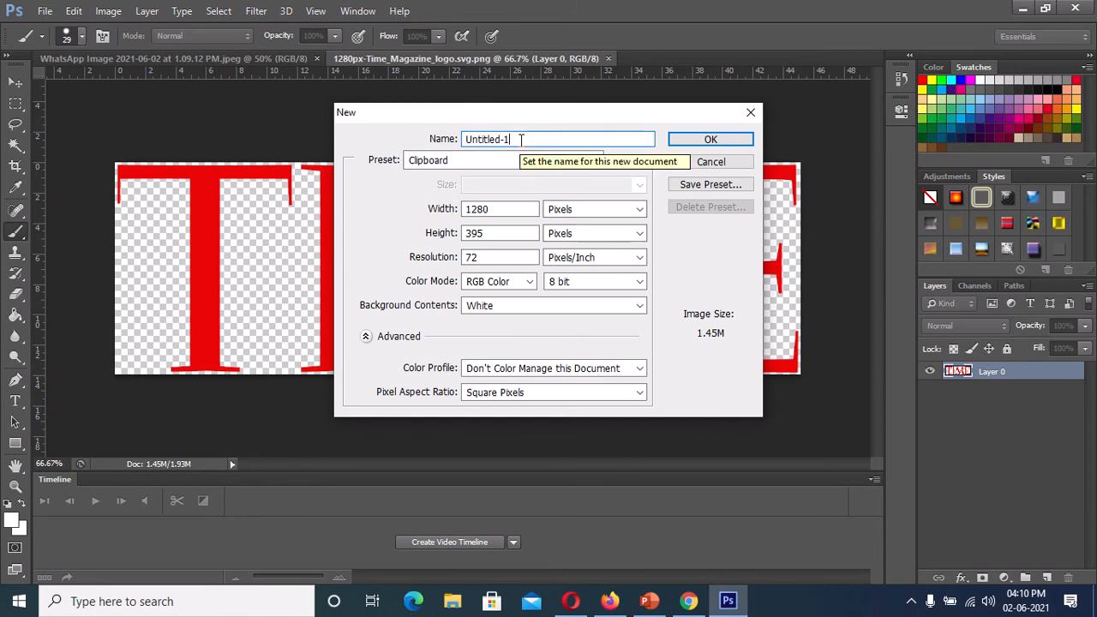
pyautogui.press('BackSpace')
pyautogui.press('BackSpace')
pyautogui.press('BackSpace')
pyautogui.press('BackSpace')
pyautogui.press('BackSpace')
pyautogui.press('BackSpace')
pyautogui.press('BackSpace')
pyautogui.press('BackSpace')
pyautogui.press('BackSpace')
pyautogui.press('BackSpace')
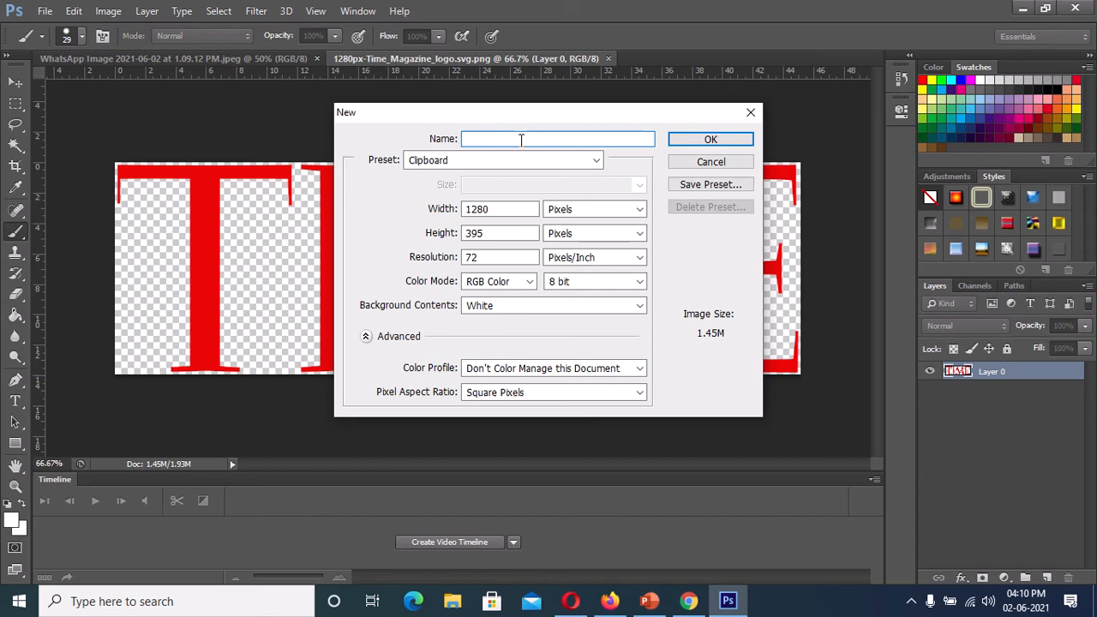
pyautogui.write('MAGZN')
# - Create the document with its units in inches, a width of 8.5 and a height of 11
pyautogui.click(639, 211)
pyautogui.click(572, 240)
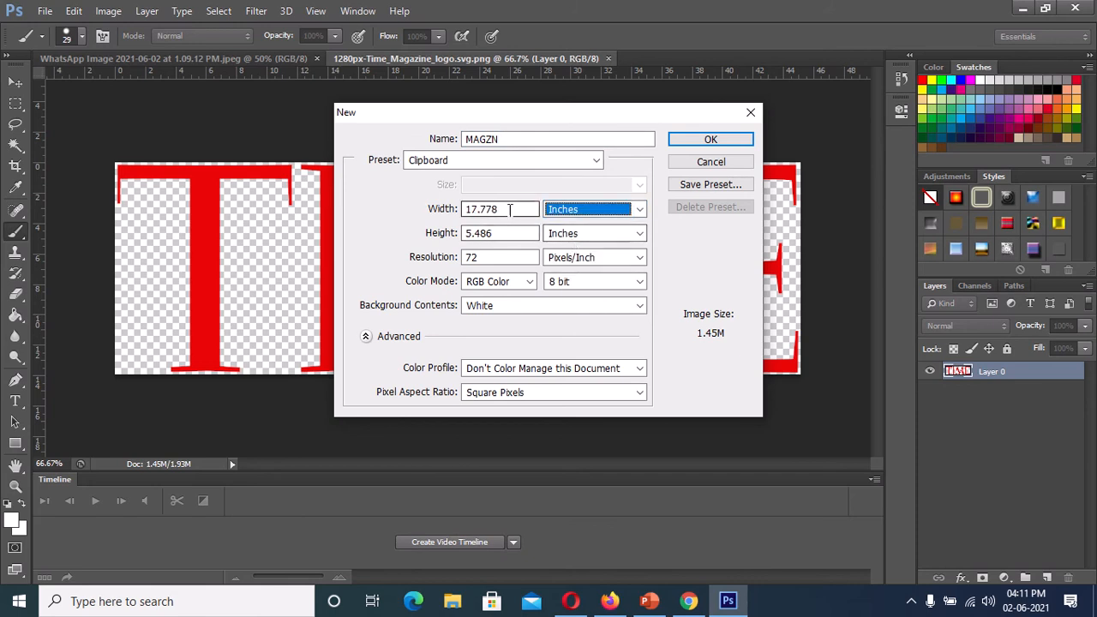
pyautogui.moveTo(523, 209); pyautogui.dragTo(467, 209)
pyautogui.press('BackSpace')
pyautogui.write('8.5')
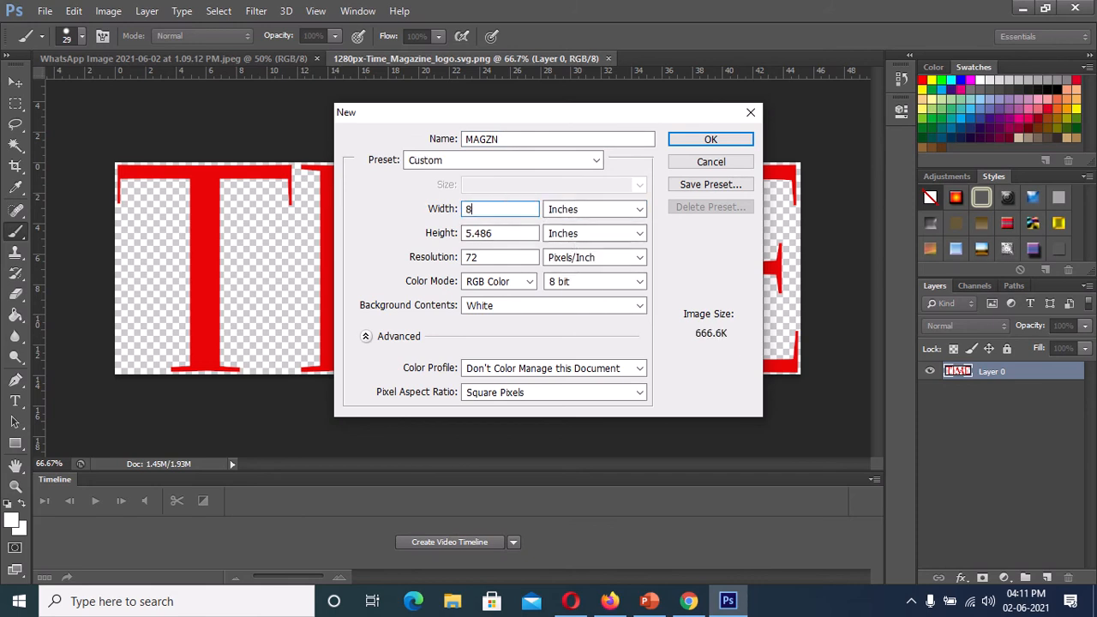
pyautogui.press('Tab')
pyautogui.write('11')
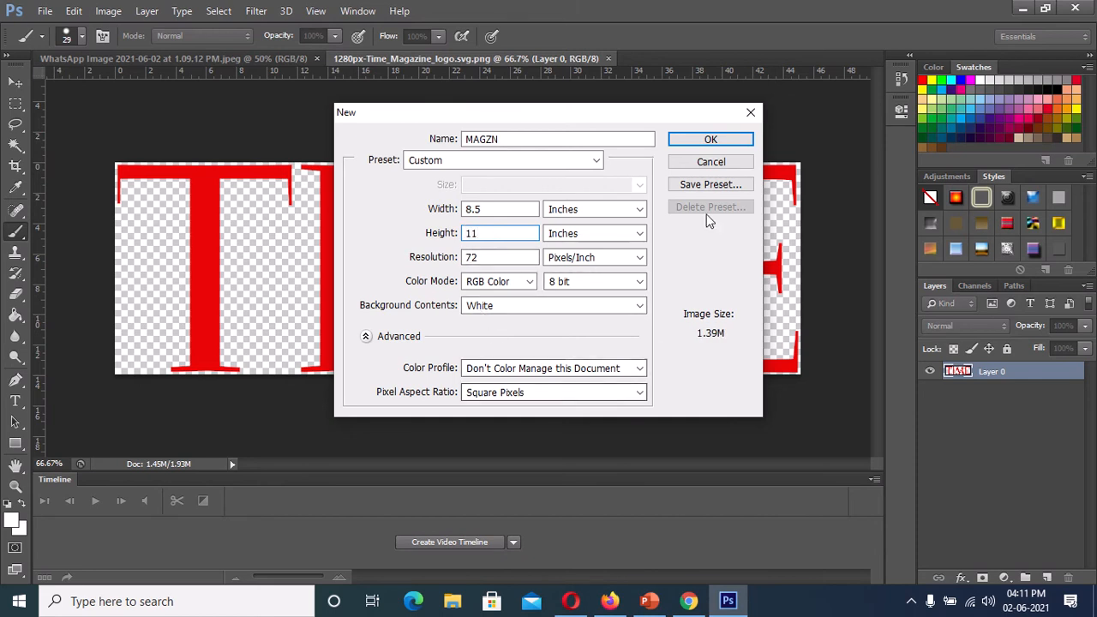
pyautogui.press('Return')
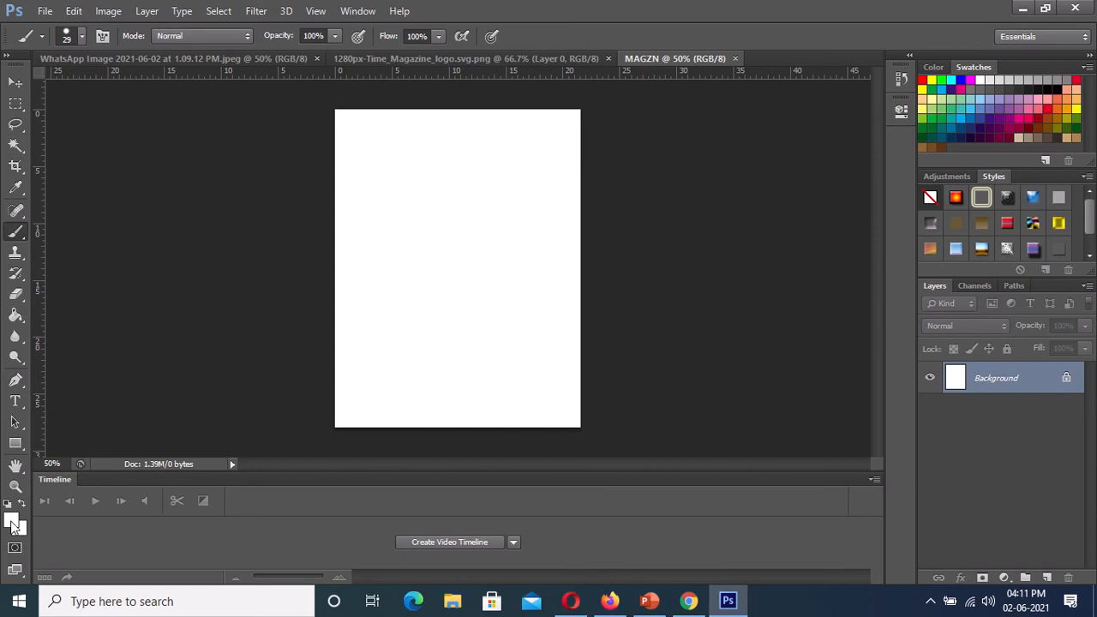
# - Fill the whole Background layer with pure red as the foreground color, in Normal mode at 100% opacity
pyautogui.click(922, 79)
pyautogui.click(76, 10)
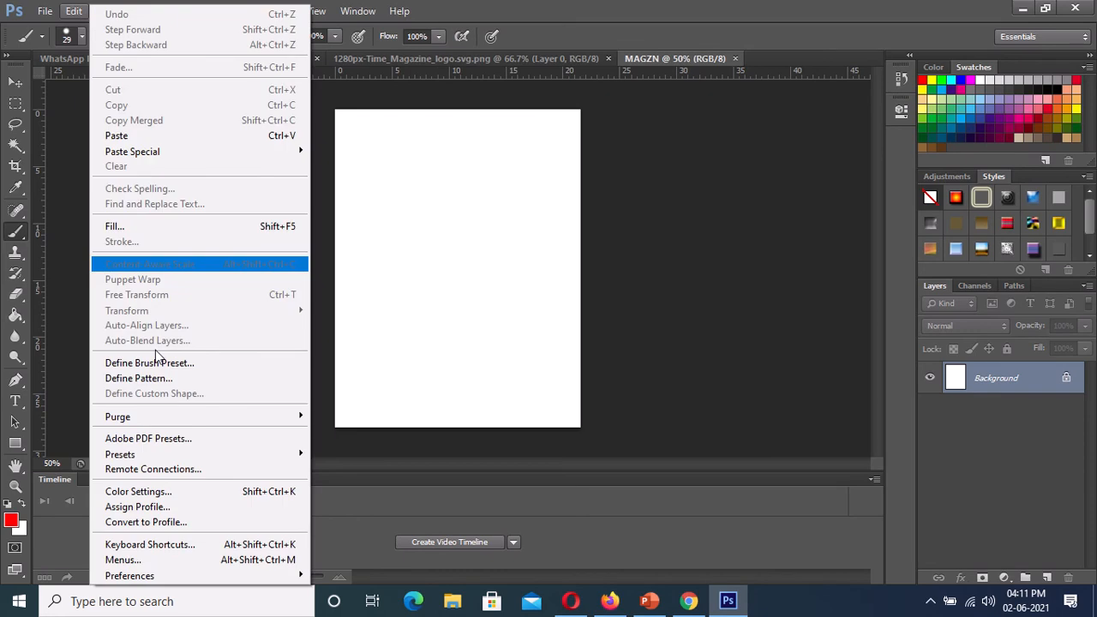
pyautogui.click(140, 229)
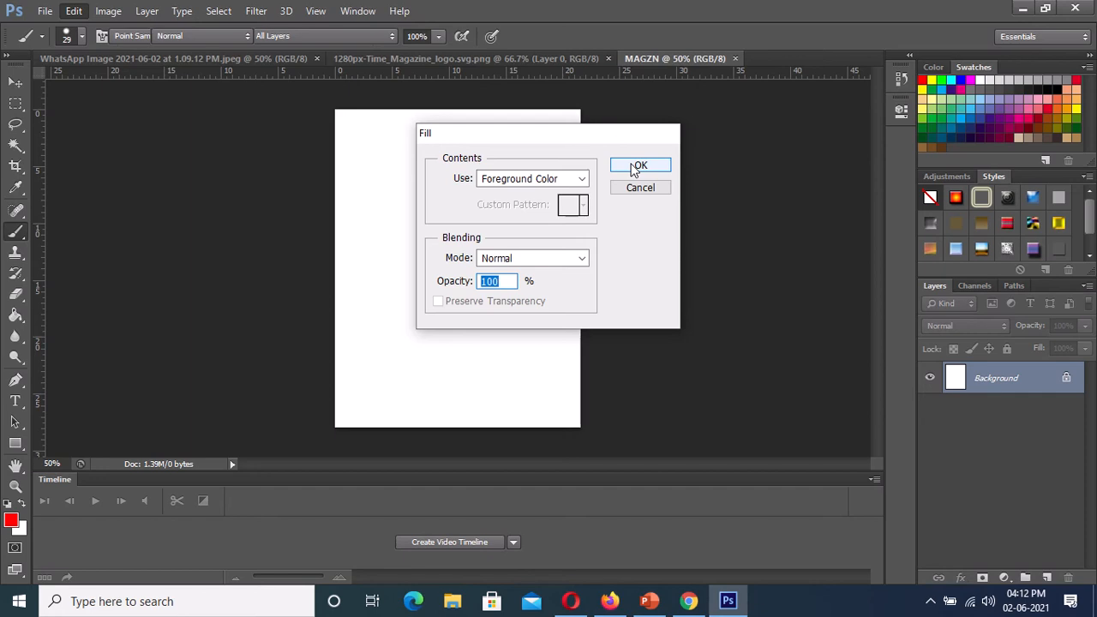
pyautogui.click(638, 165)
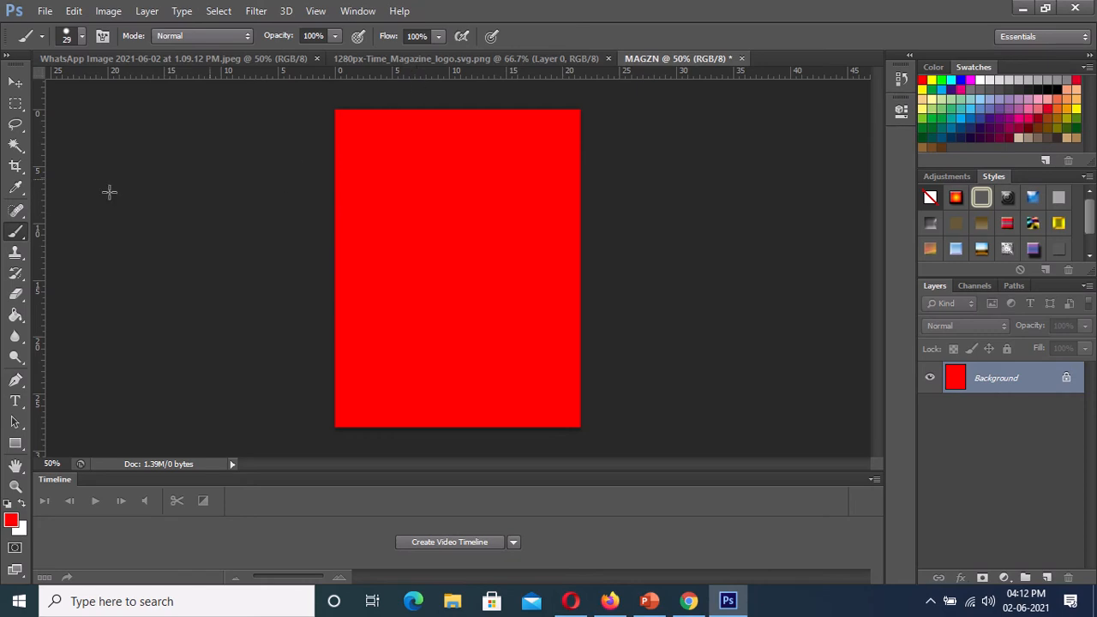
# - Place a horizontal guide about 1 cm below the page's top edge and a vertical guide about 1 cm inside its left edge
pyautogui.click(16, 486)
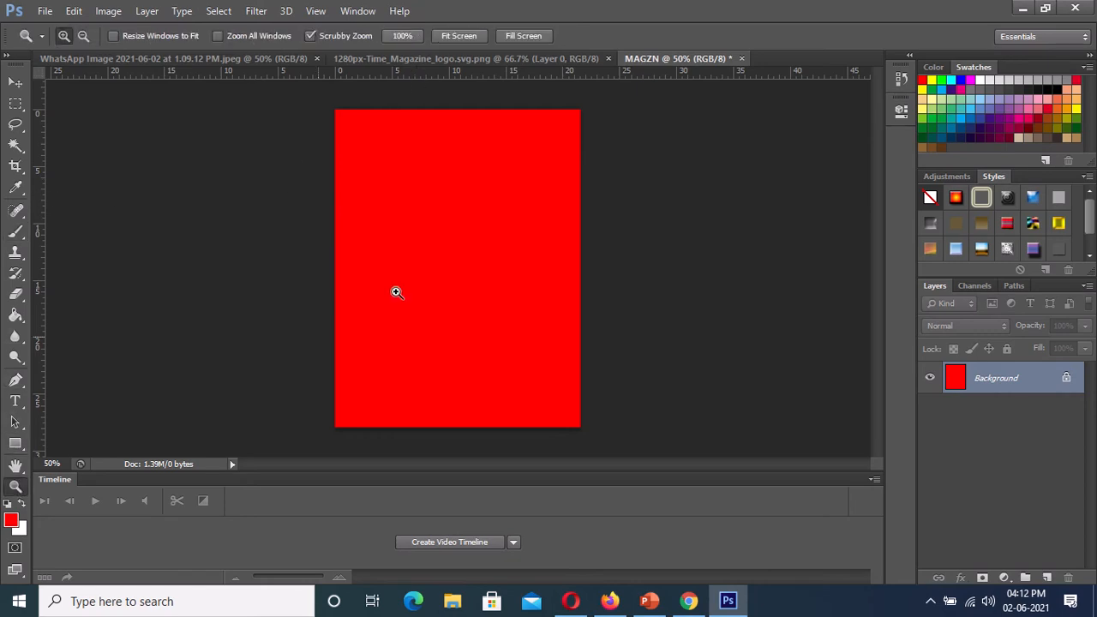
pyautogui.click(481, 190)
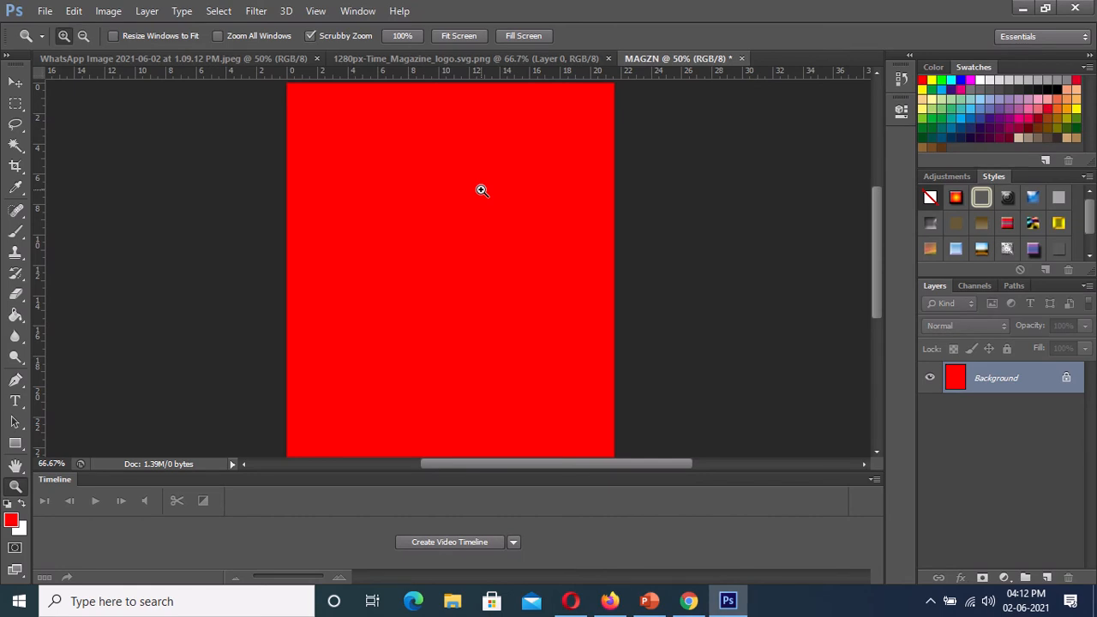
pyautogui.click(482, 190)
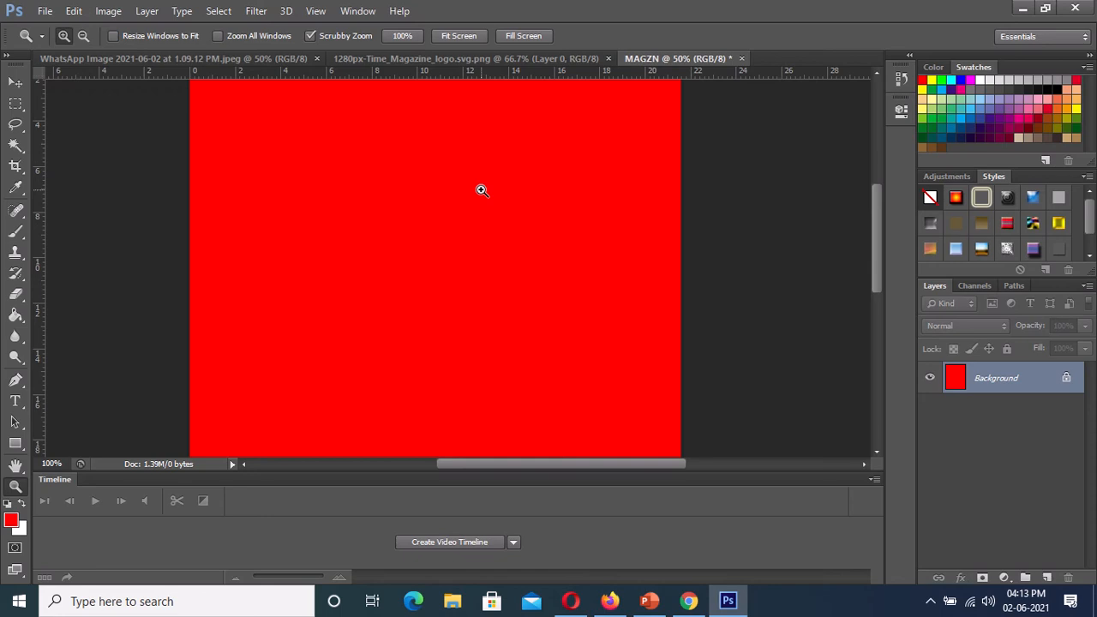
pyautogui.click(481, 191)
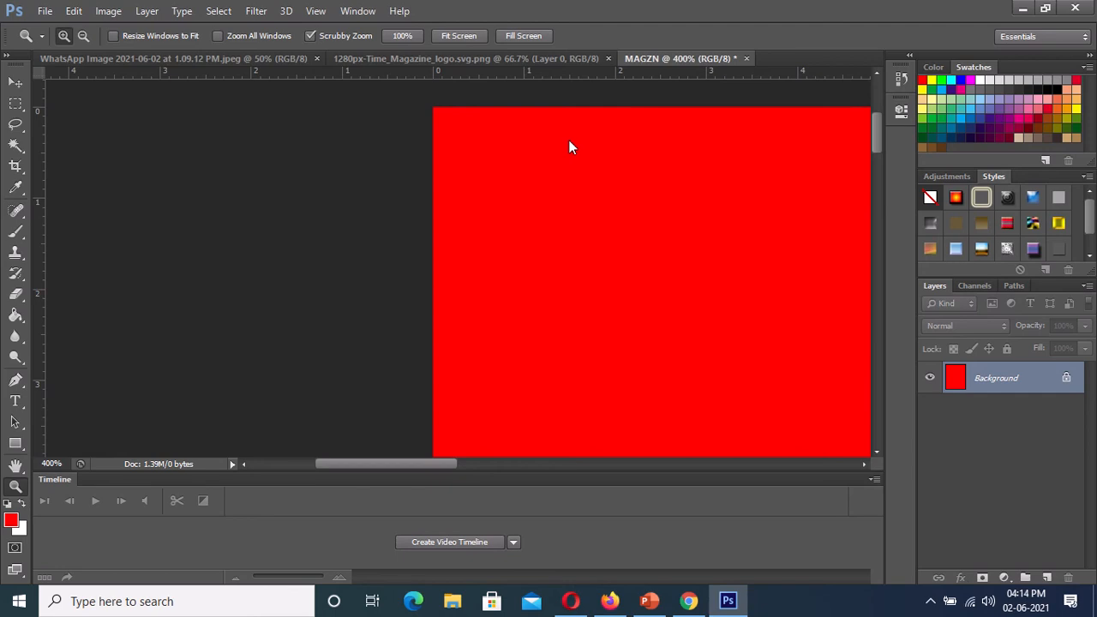
pyautogui.moveTo(569, 73); pyautogui.dragTo(577, 197)
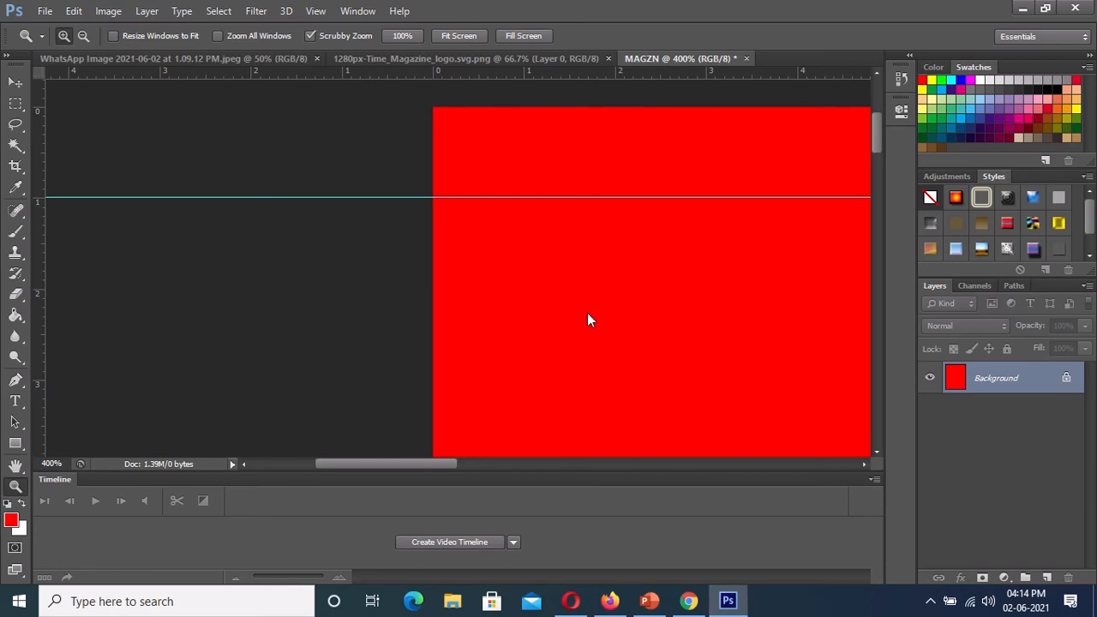
pyautogui.moveTo(39, 313); pyautogui.dragTo(523, 319)
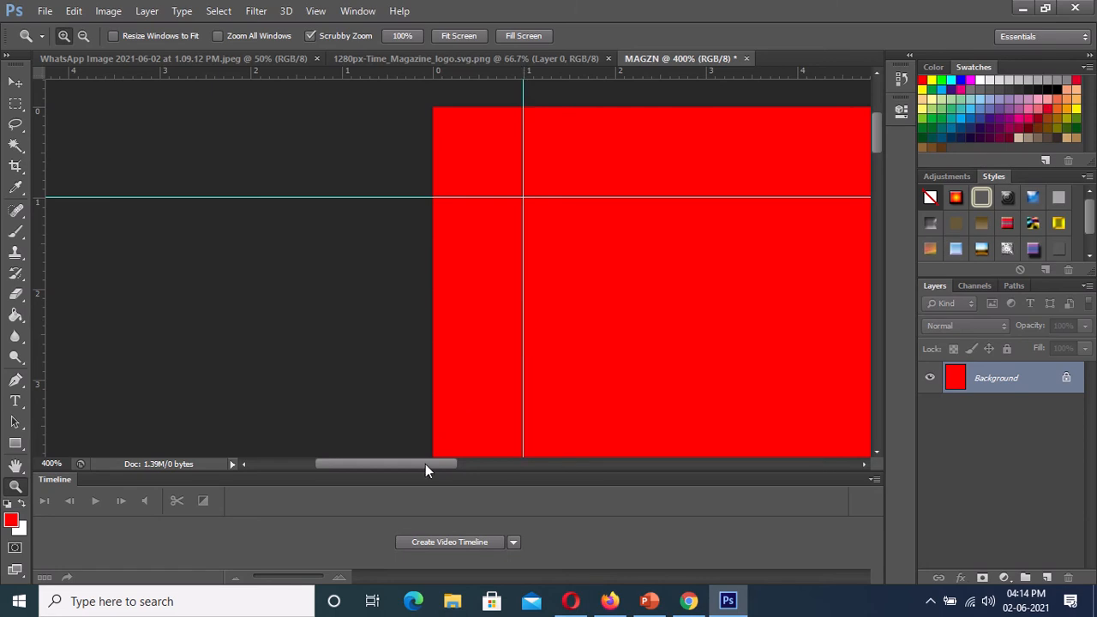
# - Place a vertical guide about 1 cm inside the page's right edge
pyautogui.moveTo(421, 466); pyautogui.dragTo(771, 472)
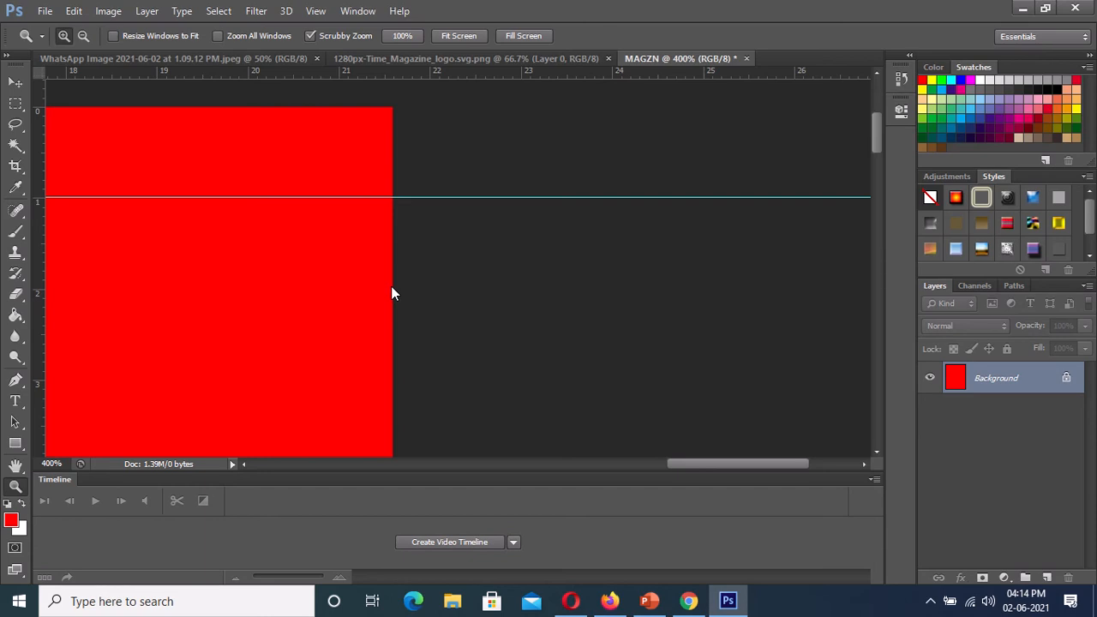
pyautogui.moveTo(392, 288); pyautogui.dragTo(392, 286)
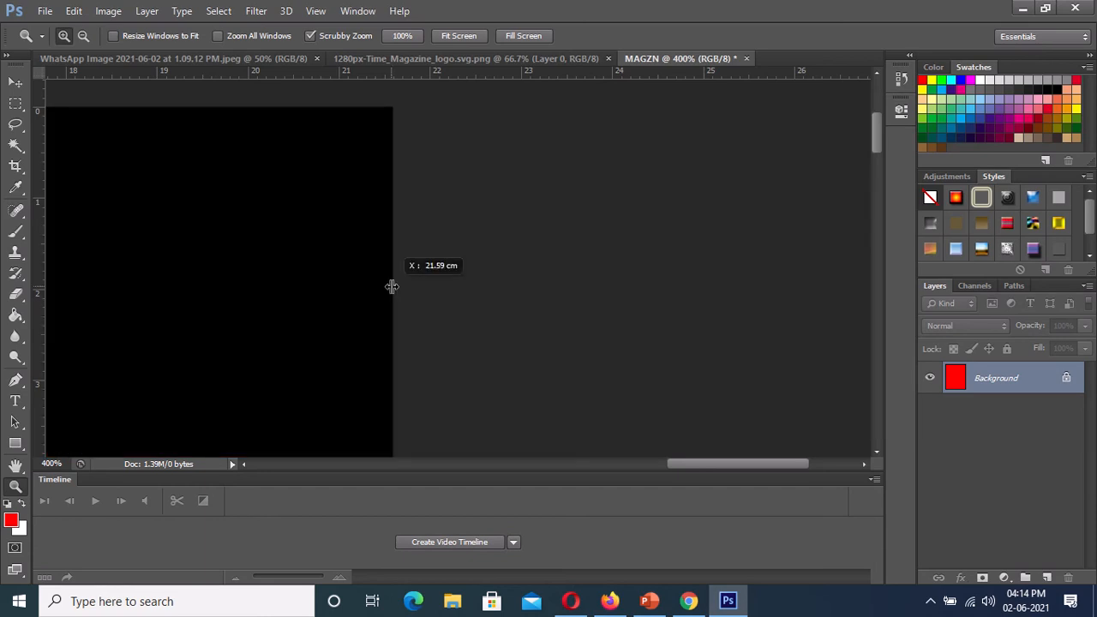
pyautogui.moveTo(392, 286); pyautogui.dragTo(393, 297)
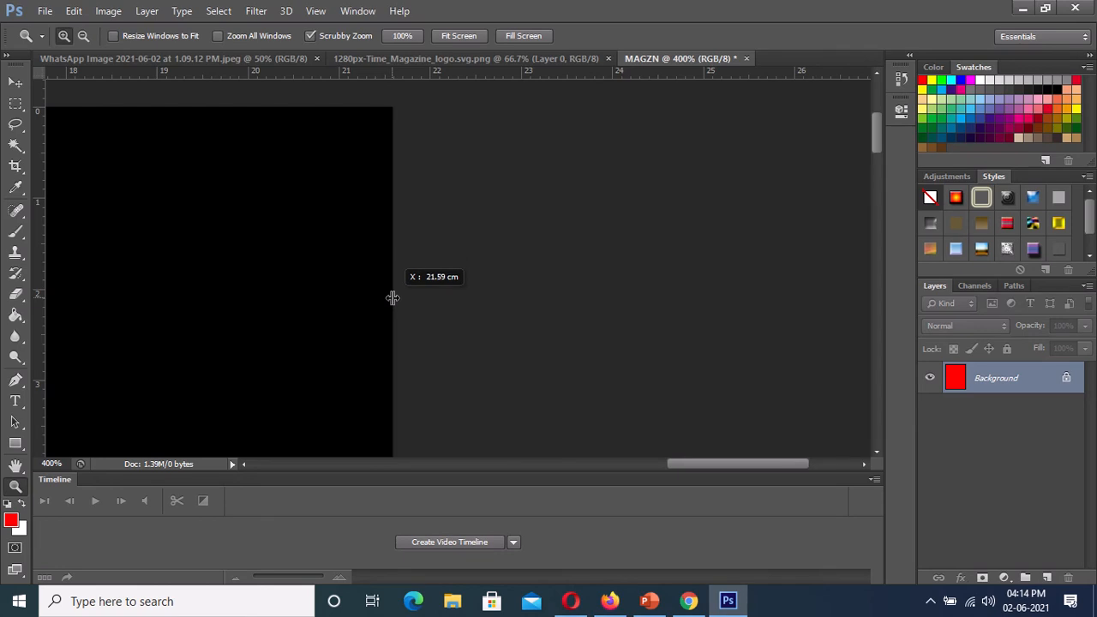
pyautogui.moveTo(391, 298); pyautogui.dragTo(302, 299)
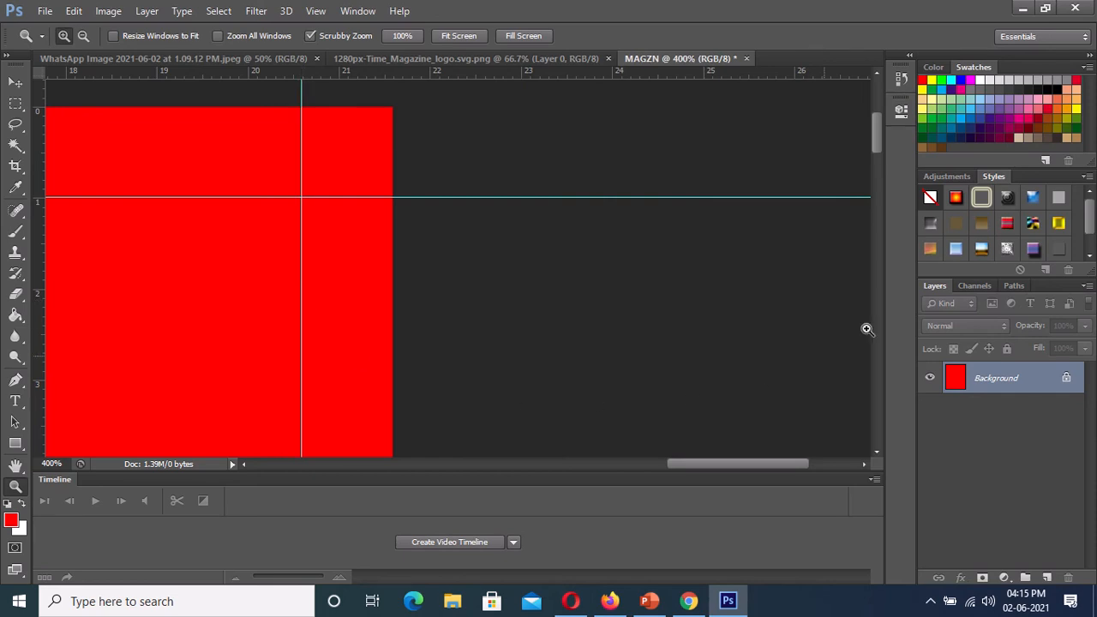
# - Place a horizontal guide about 1 cm above the page's bottom edge
pyautogui.moveTo(876, 149); pyautogui.dragTo(846, 478)
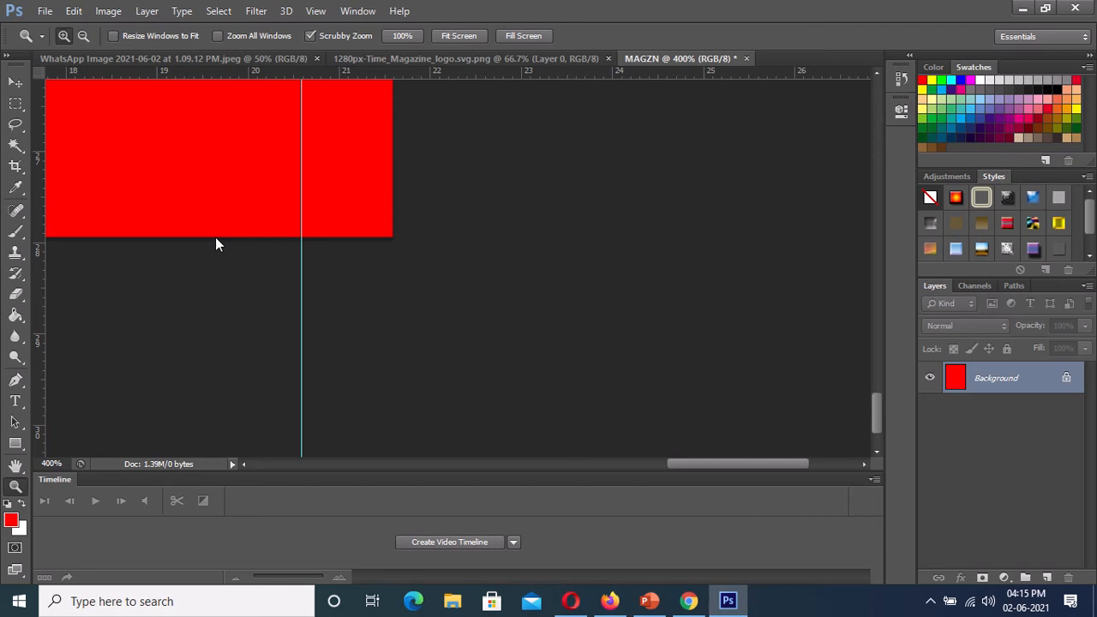
pyautogui.moveTo(216, 237); pyautogui.dragTo(216, 238)
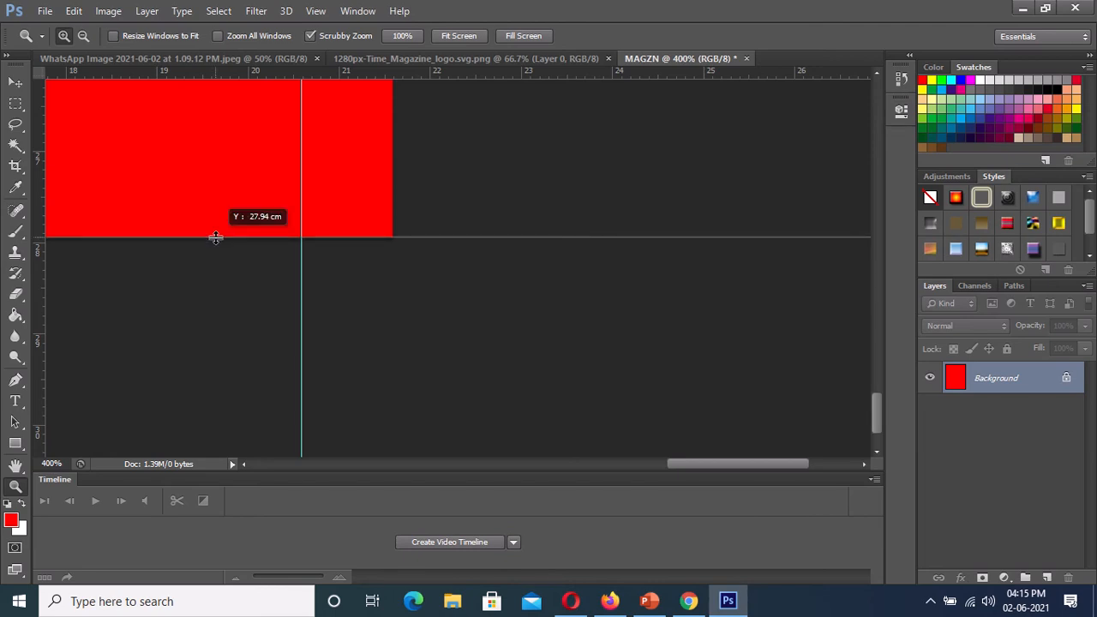
pyautogui.moveTo(215, 237); pyautogui.dragTo(213, 146)
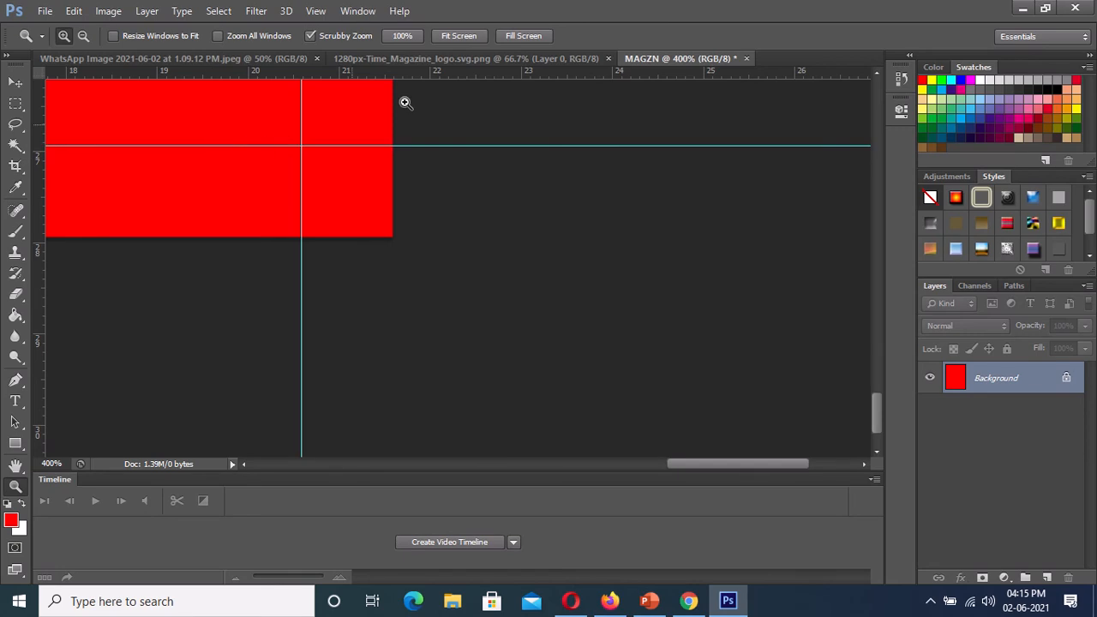
# - Select the rectangular area enclosed by the four margin guides with the Rectangular Marquee tool
pyautogui.click(458, 35)
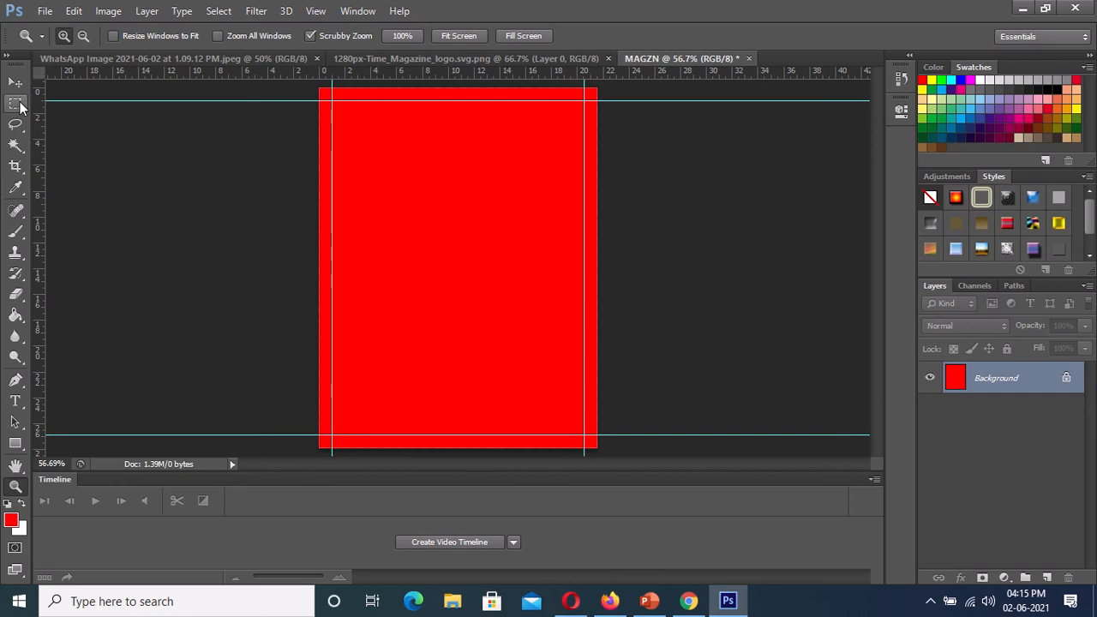
pyautogui.click(21, 104)
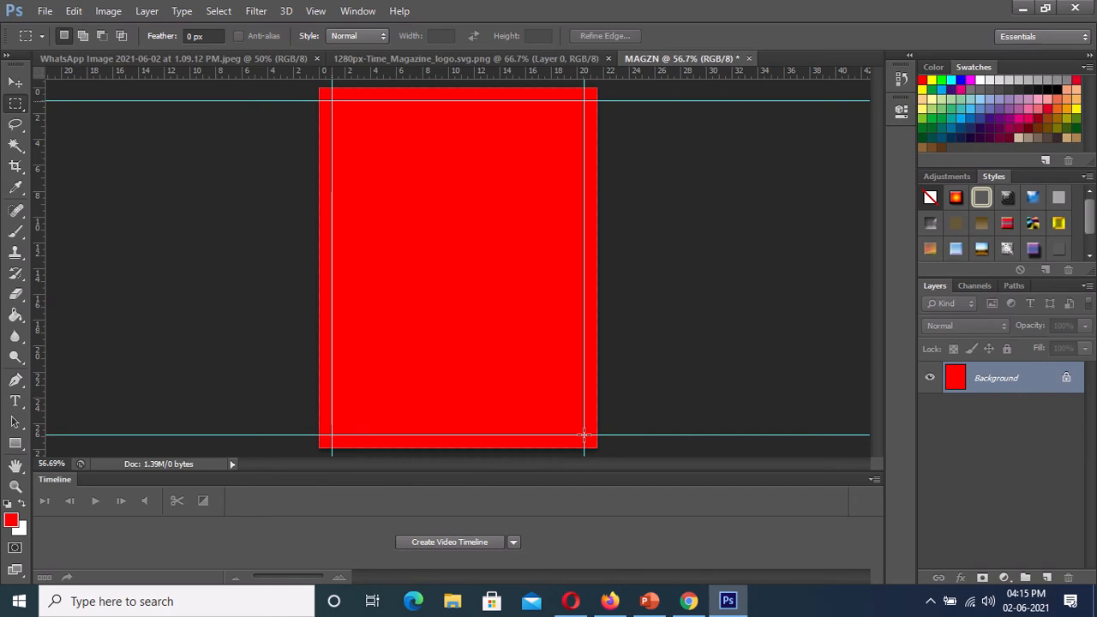
pyautogui.moveTo(584, 436); pyautogui.dragTo(585, 436)
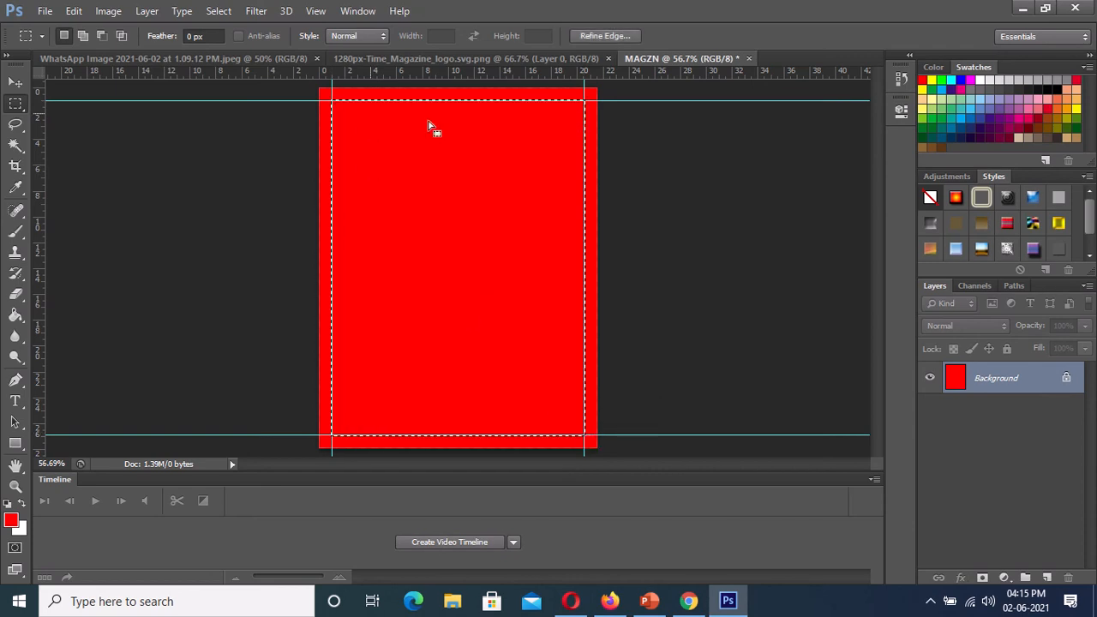
# - Stroke the selection with a 3 px centered line in white (FFFFFF) at 100% opacity
pyautogui.click(74, 12)
pyautogui.click(134, 245)
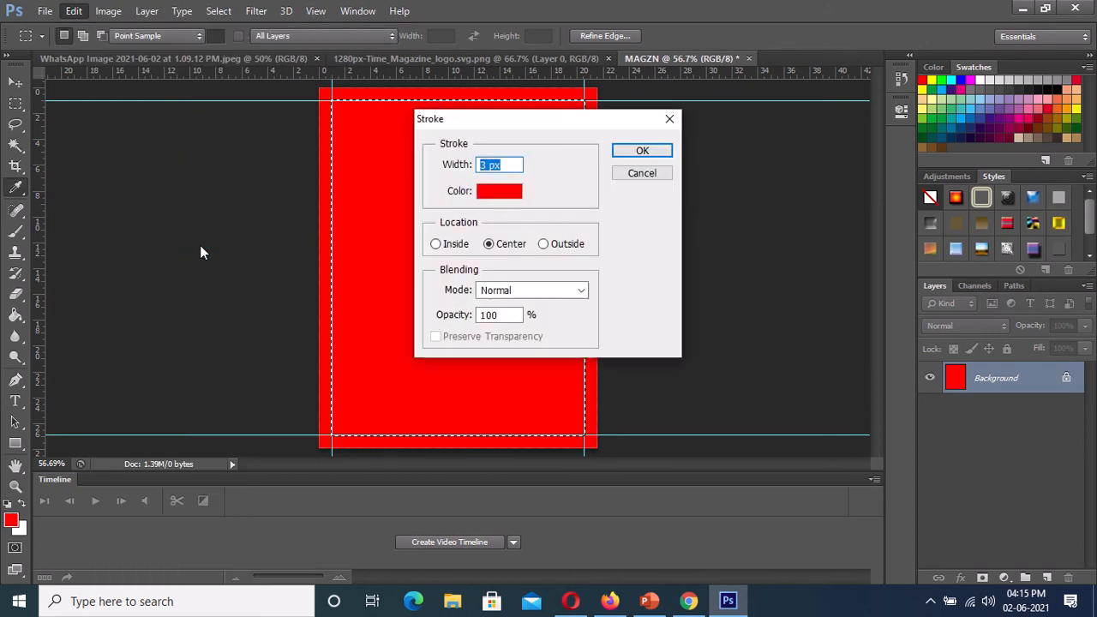
pyautogui.click(496, 196)
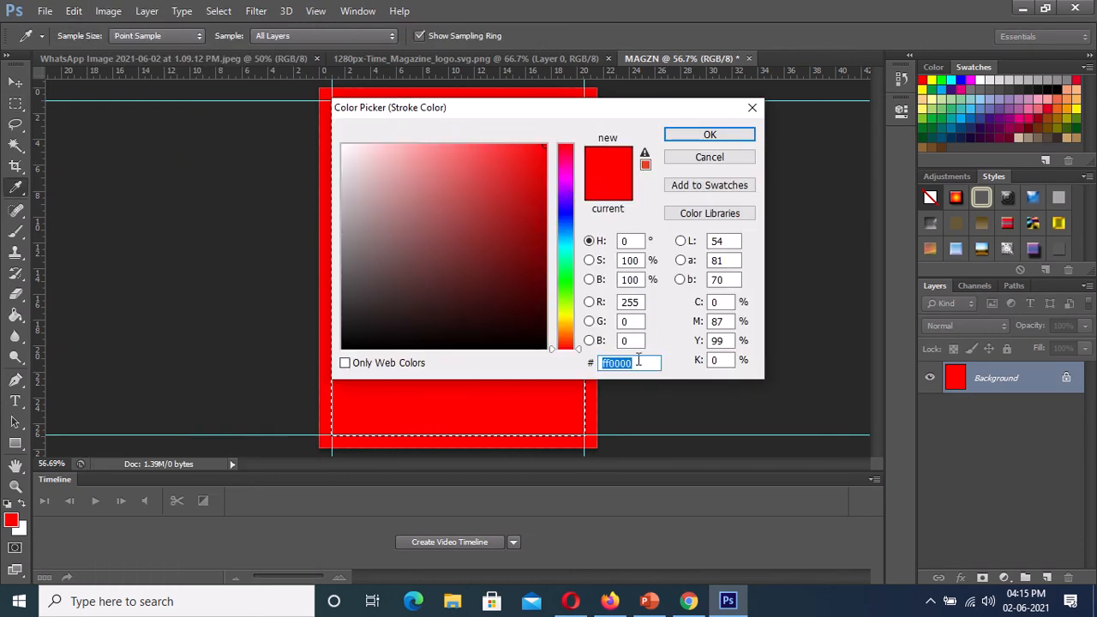
pyautogui.moveTo(639, 363); pyautogui.dragTo(611, 365)
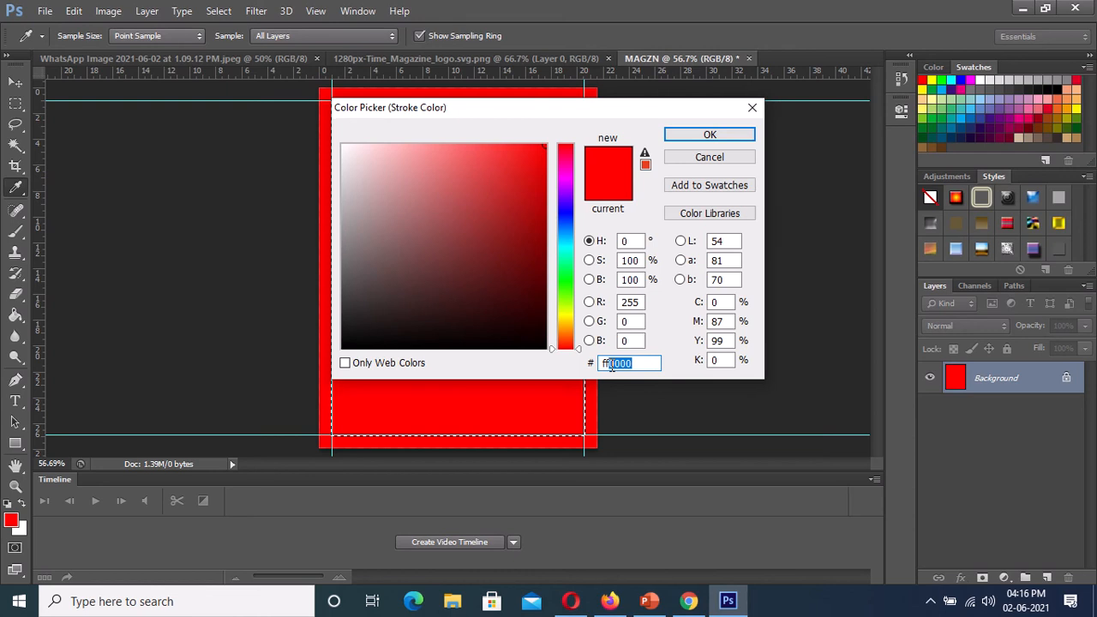
pyautogui.press('BackSpace')
pyautogui.write('FFF')
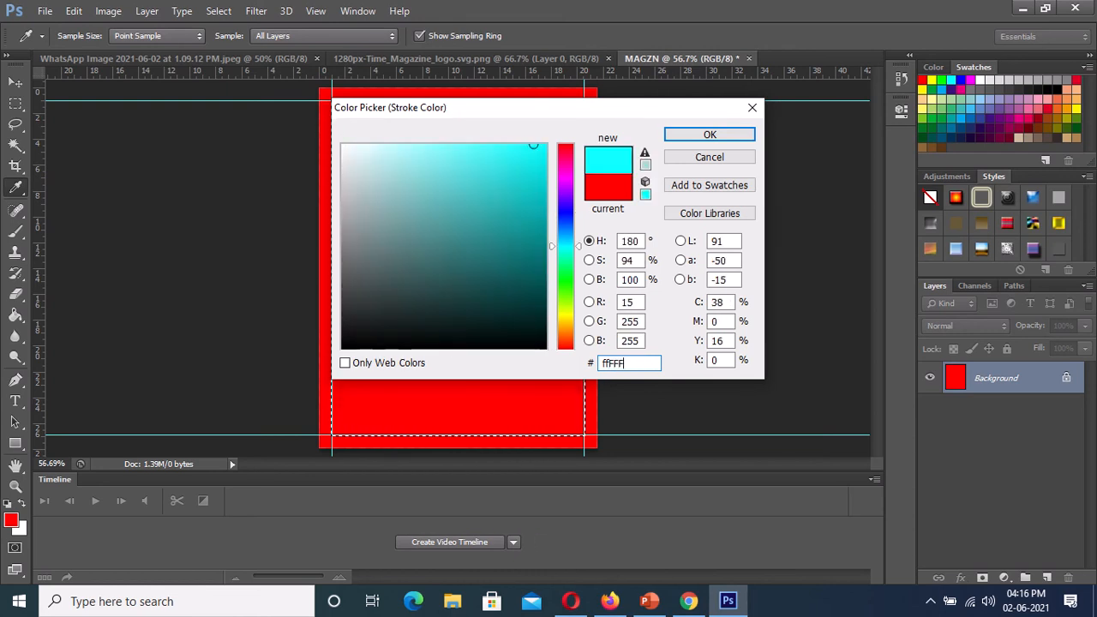
pyautogui.write('F')
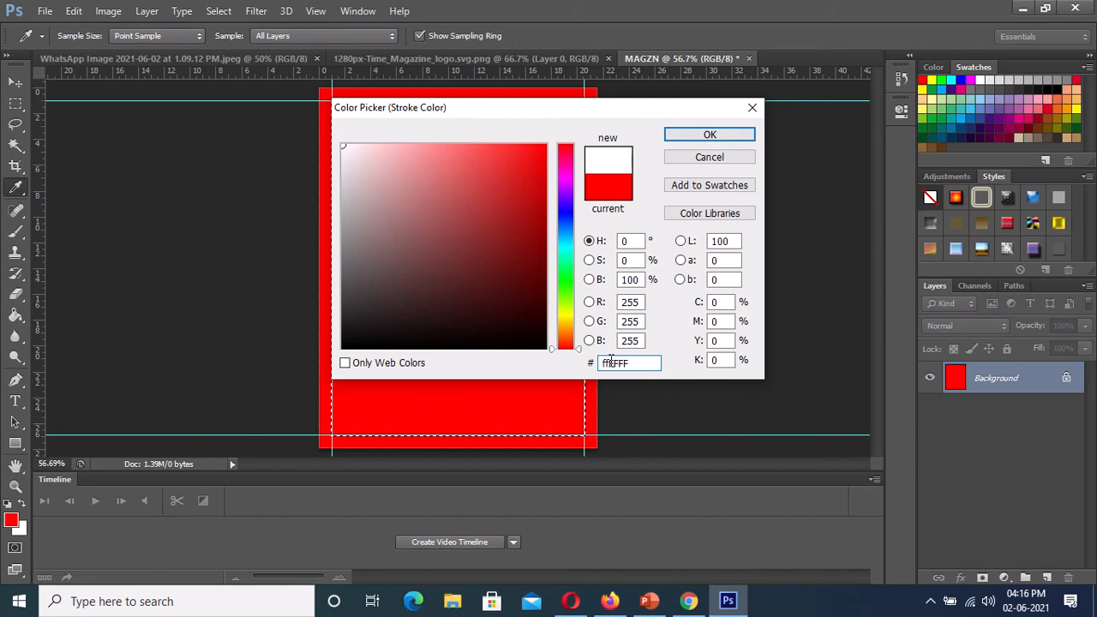
pyautogui.press('BackSpace')
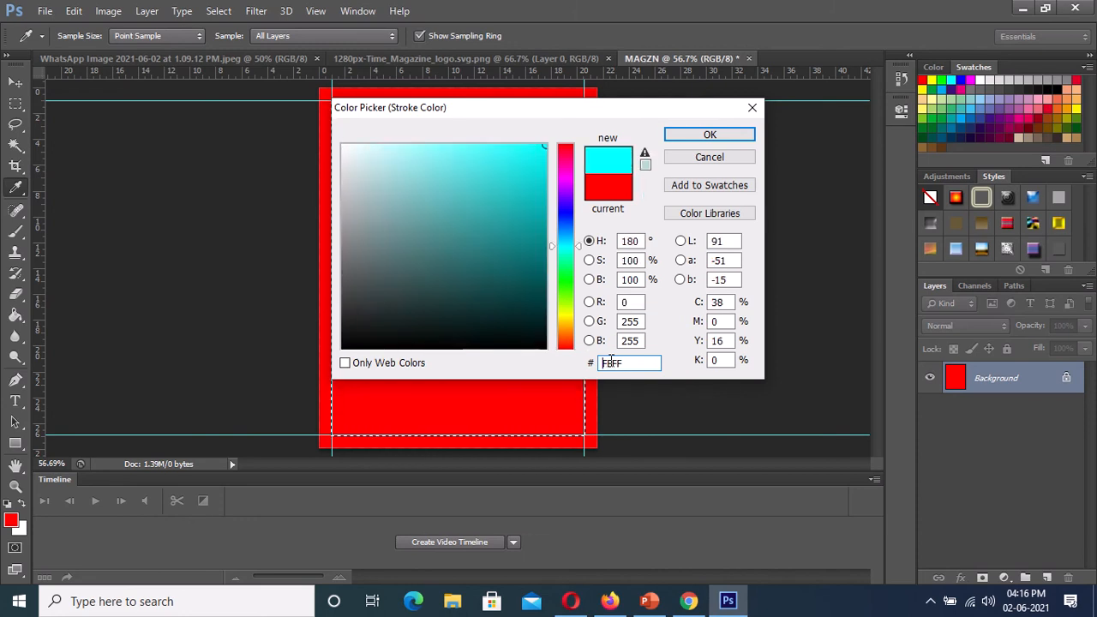
pyautogui.write('f')
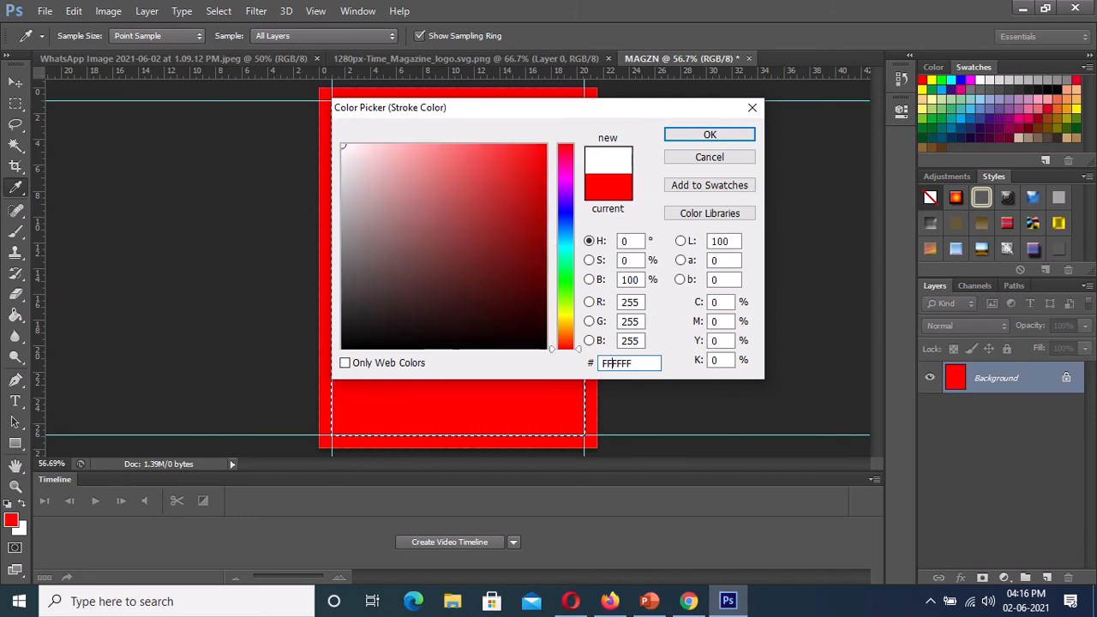
pyautogui.click(699, 136)
pyautogui.click(628, 158)
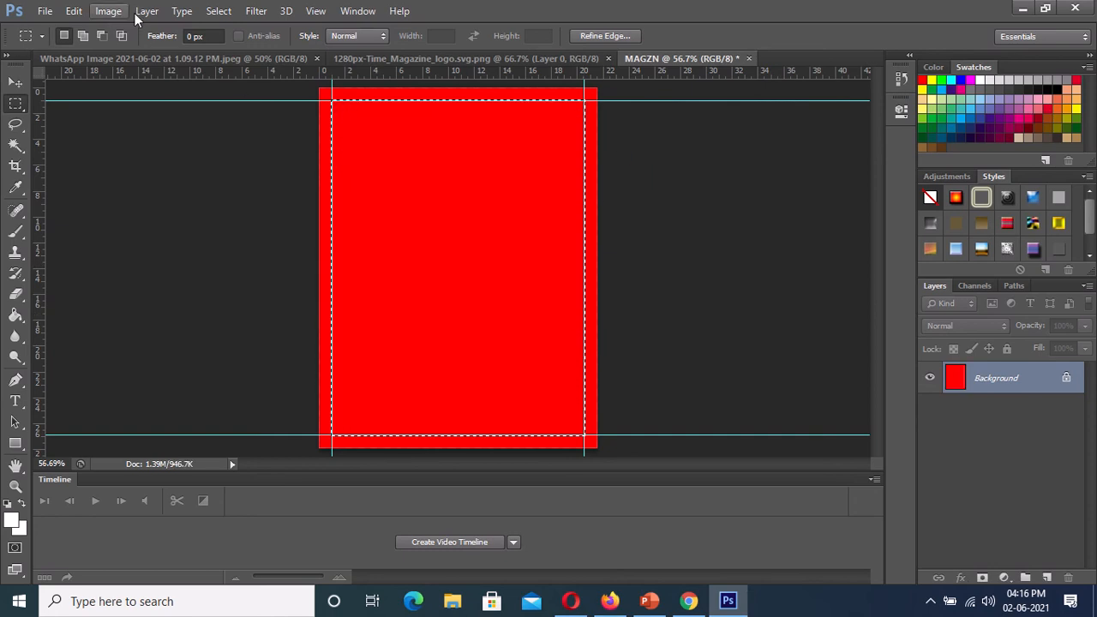
# - Hide the guides and deselect the bordered area on the red page
pyautogui.click(315, 12)
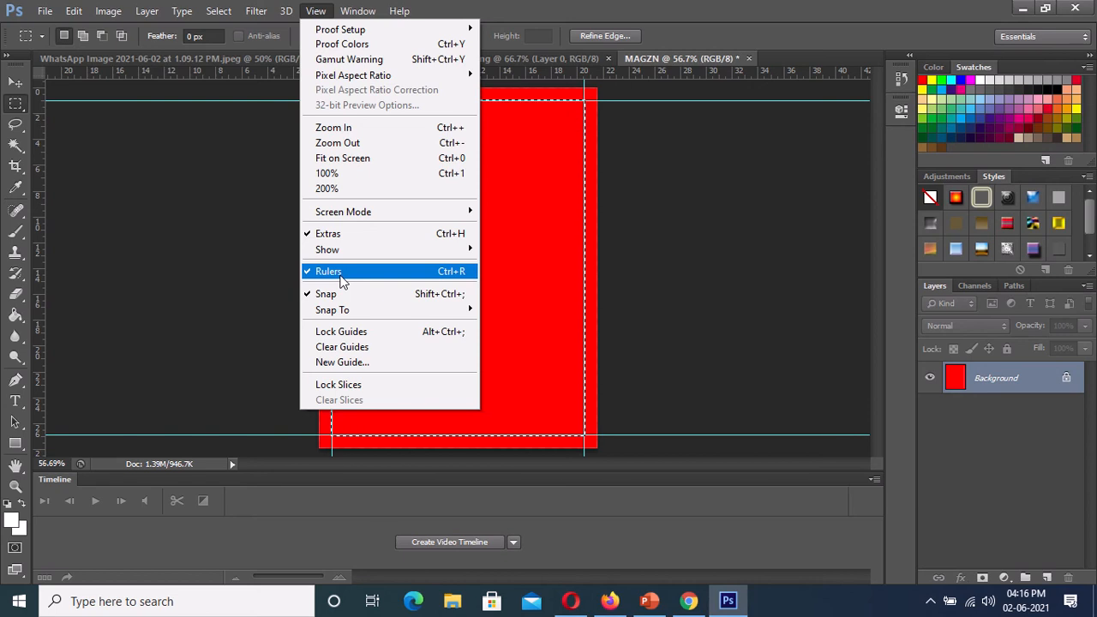
pyautogui.moveTo(341, 254)
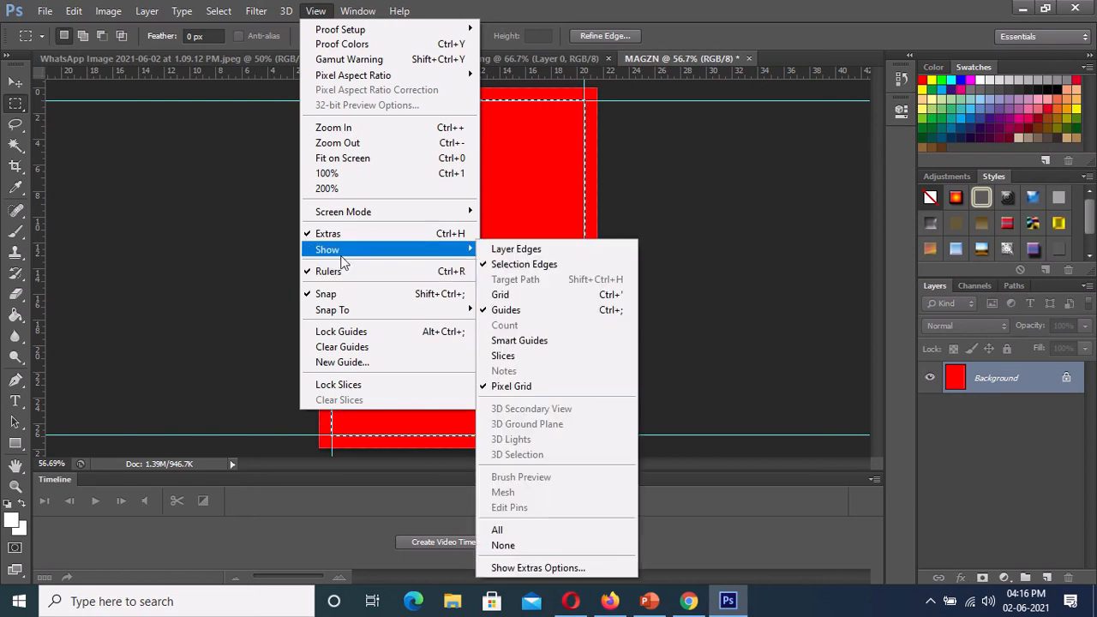
pyautogui.click(511, 312)
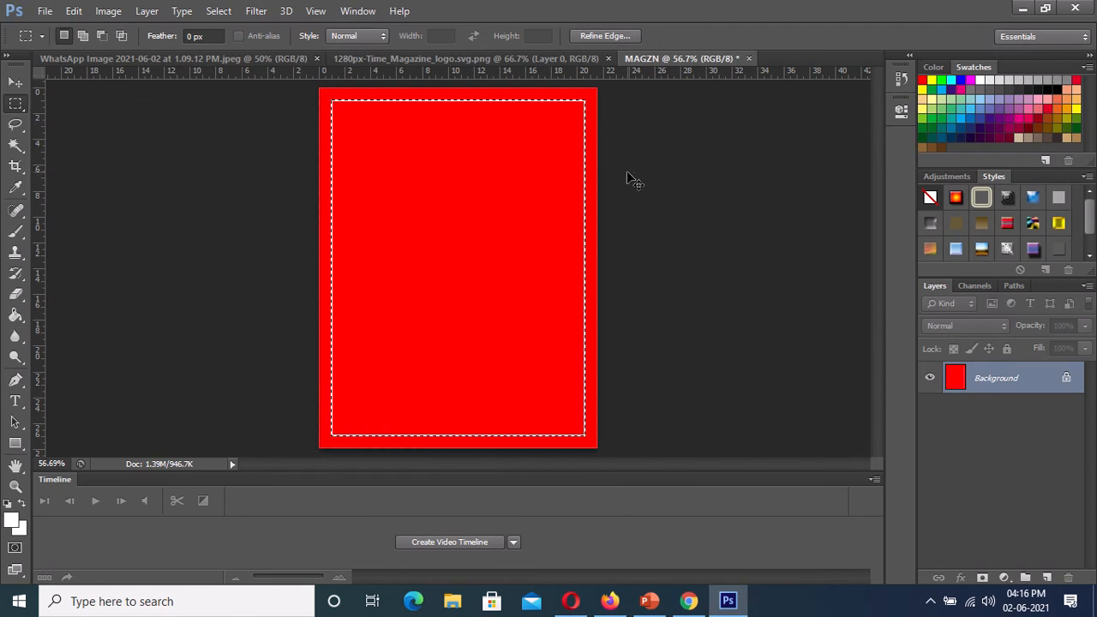
pyautogui.hotkey('ctrl', 'd')
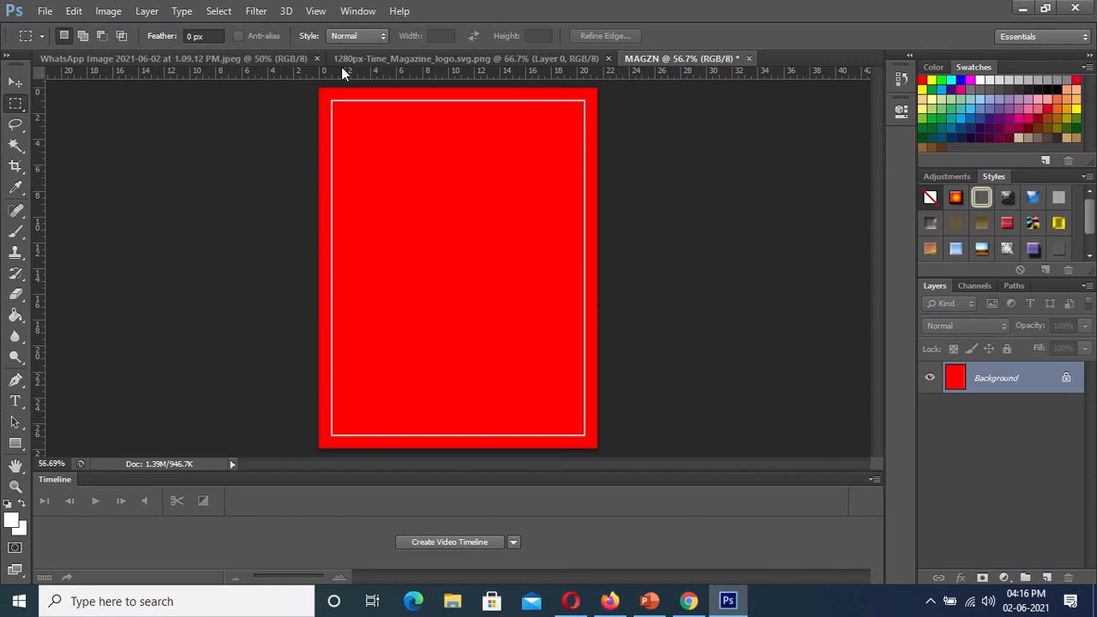
# - Copy the portrait photo from its own document onto the MAGZN page with the Move tool, centered on the page
pyautogui.click(271, 59)
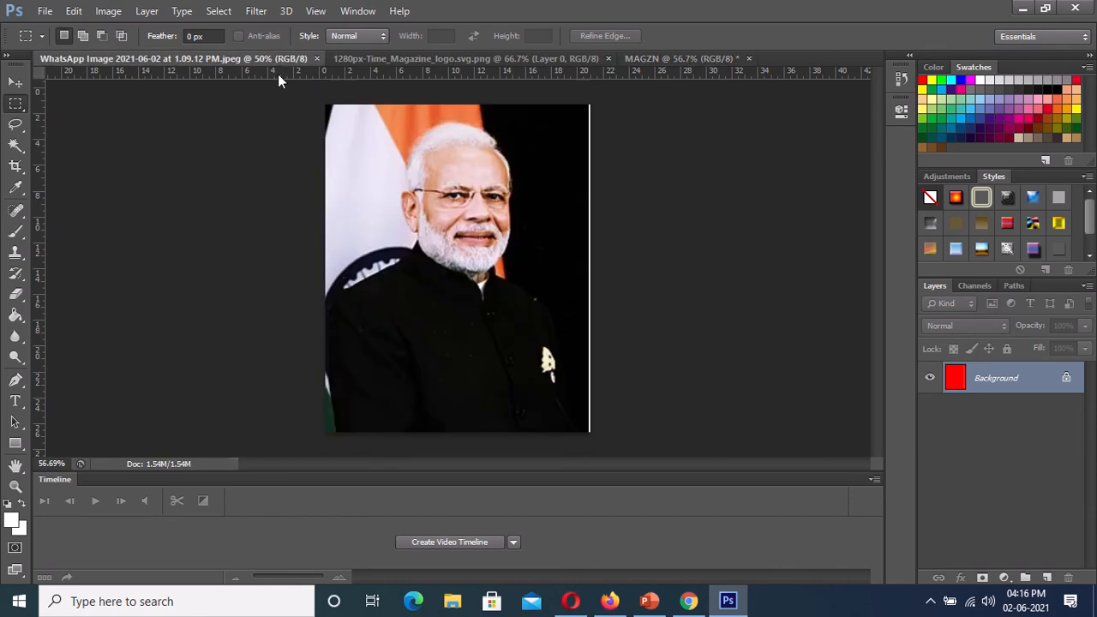
pyautogui.click(15, 82)
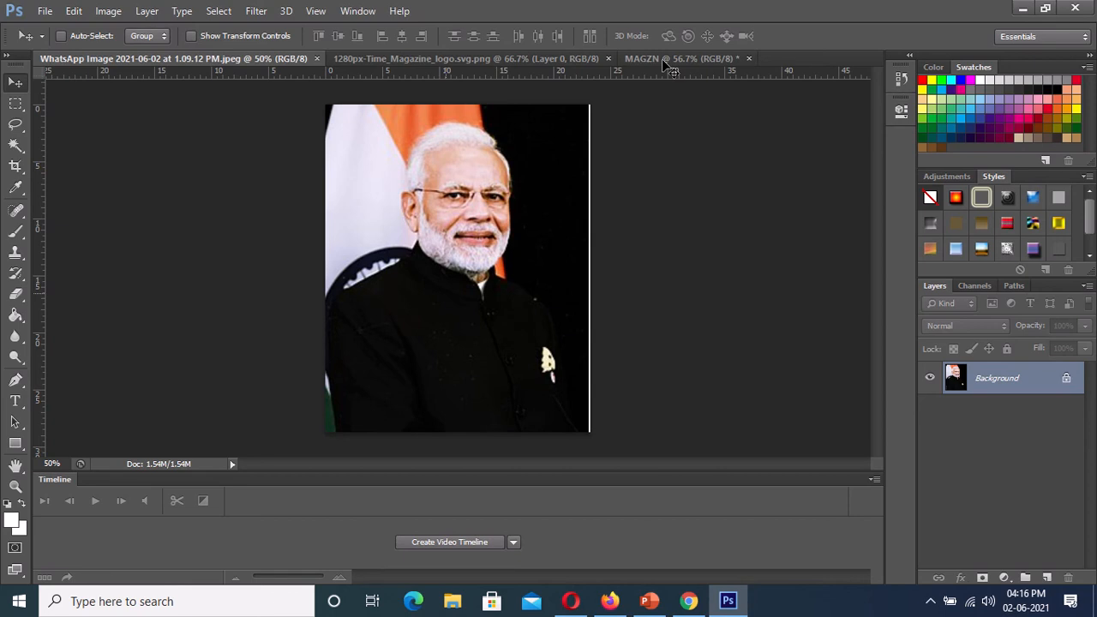
pyautogui.moveTo(663, 61); pyautogui.dragTo(501, 189)
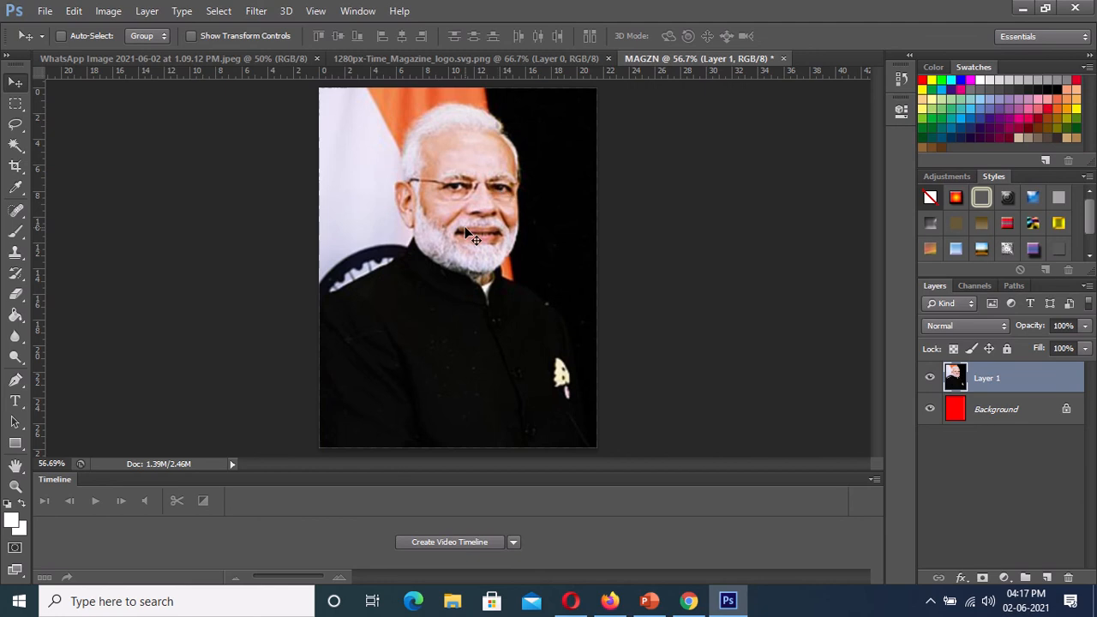
# - Enlarge the portrait layer to about 107% with Free Transform, leaving a narrow red strip above the photo, and apply it
pyautogui.hotkey('ctrl', 't')
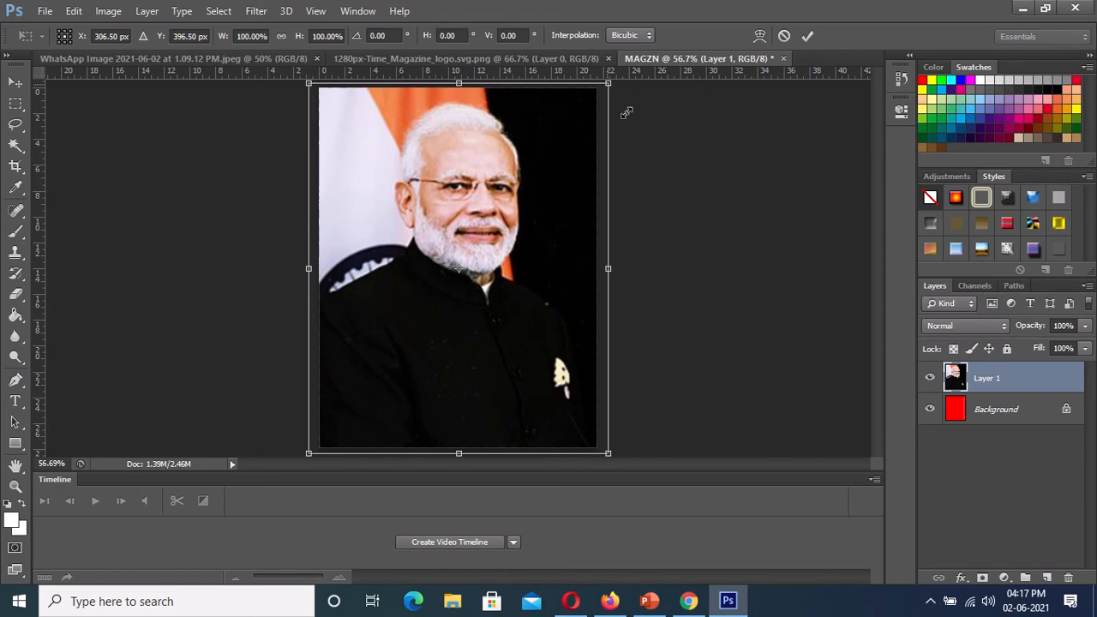
pyautogui.moveTo(608, 83); pyautogui.dragTo(650, 146)
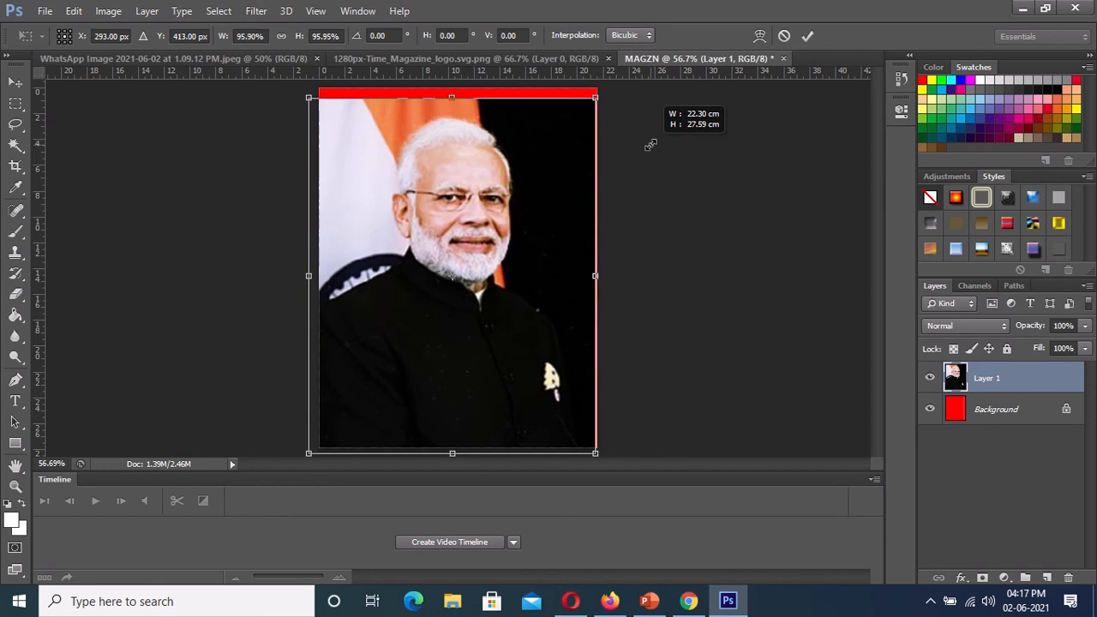
pyautogui.moveTo(651, 145); pyautogui.dragTo(651, 144)
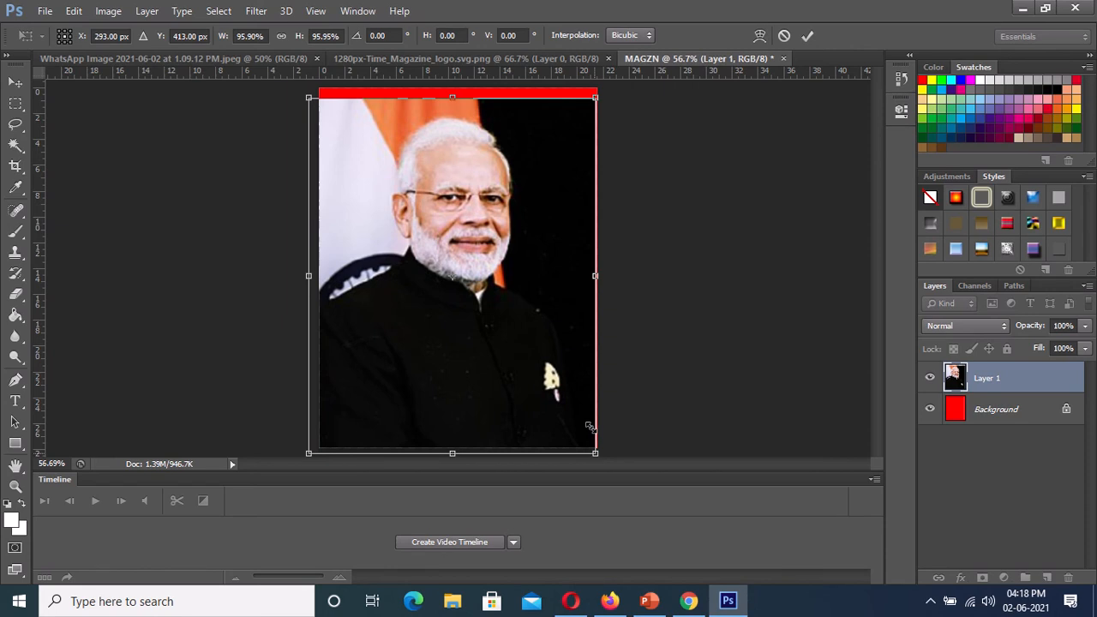
pyautogui.moveTo(591, 426); pyautogui.dragTo(691, 446)
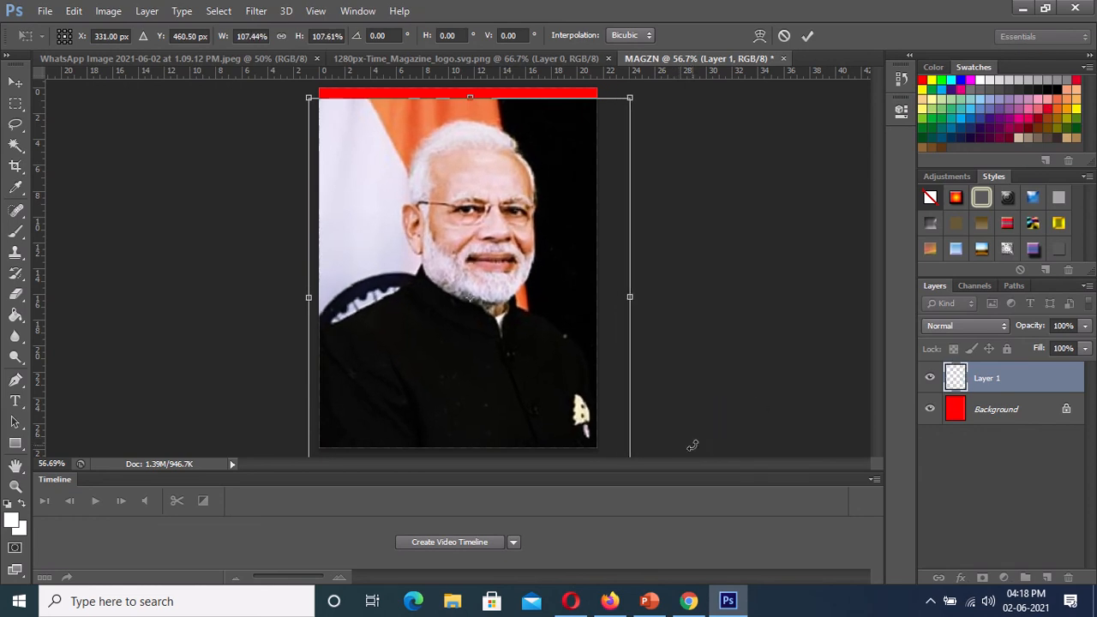
pyautogui.click(806, 36)
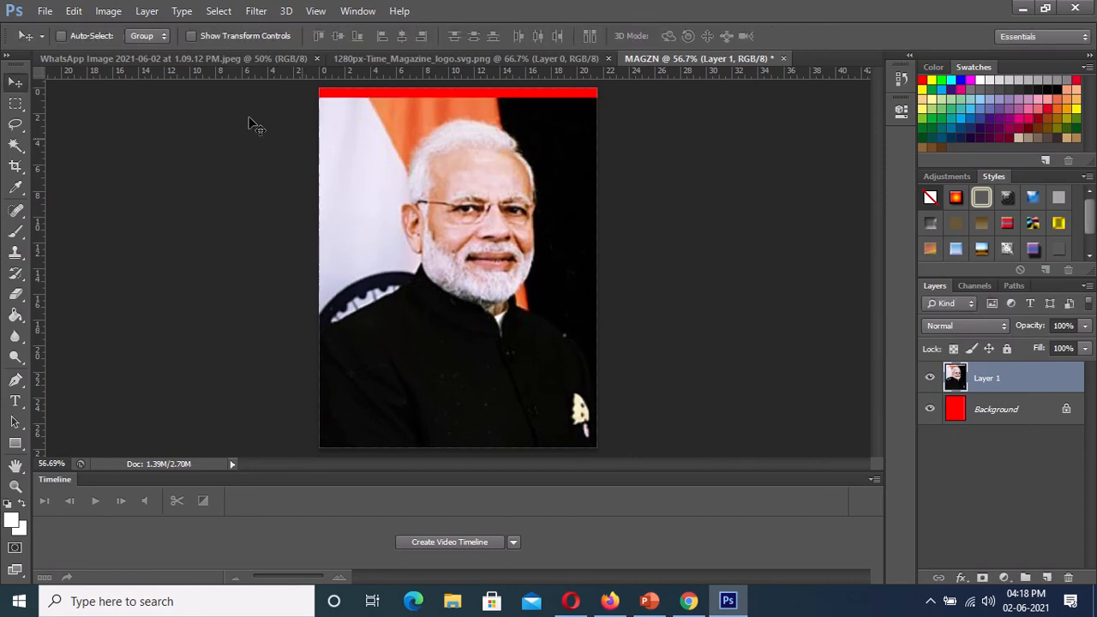
# - Show the guides on the magazine page again
pyautogui.click(313, 12)
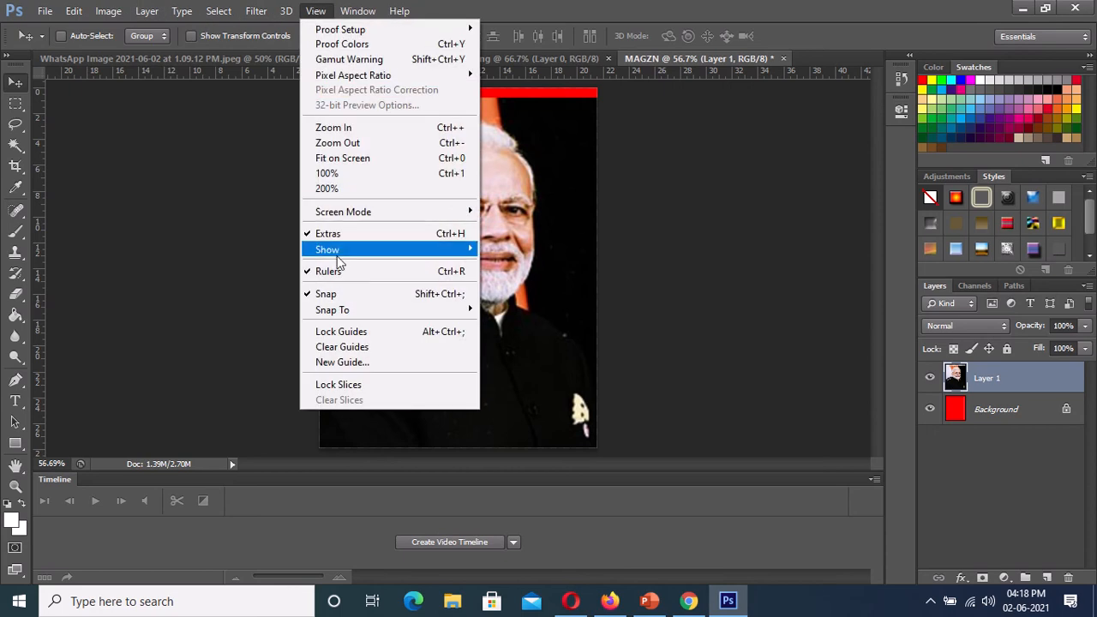
pyautogui.moveTo(341, 249)
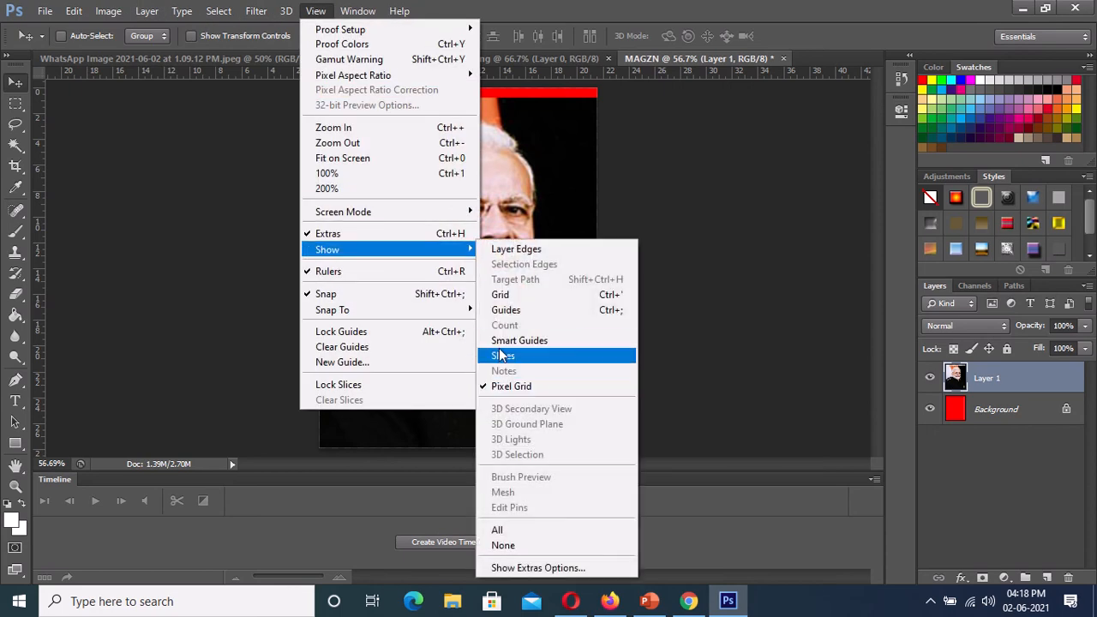
pyautogui.click(498, 312)
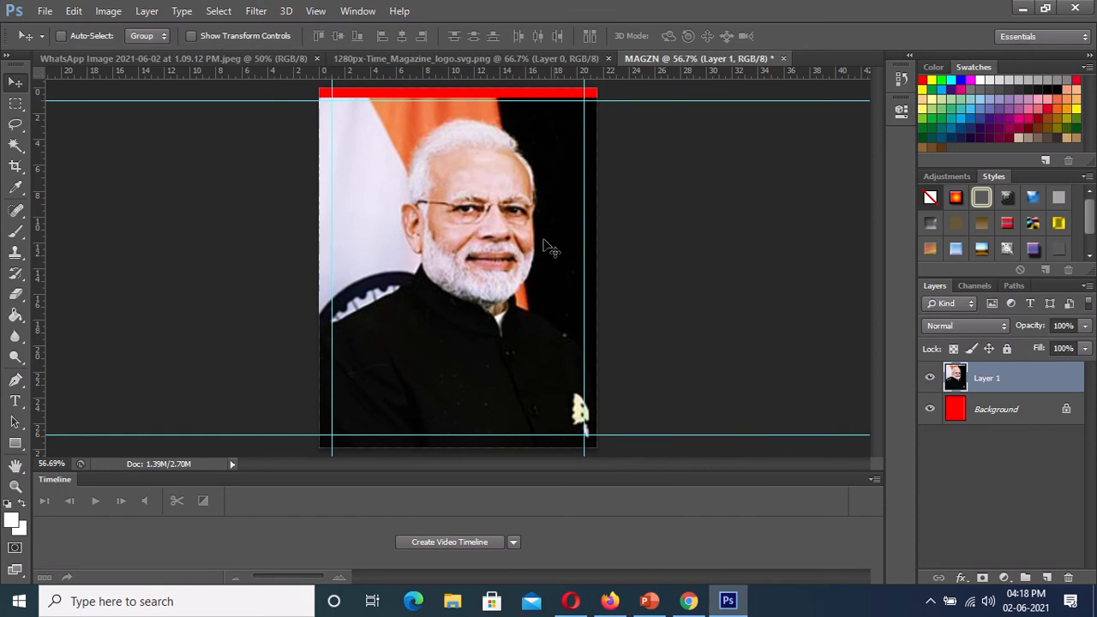
# - Mask the portrait layer to the rectangle enclosed by the four margin guides, using a rectangular marquee selection
pyautogui.click(19, 106)
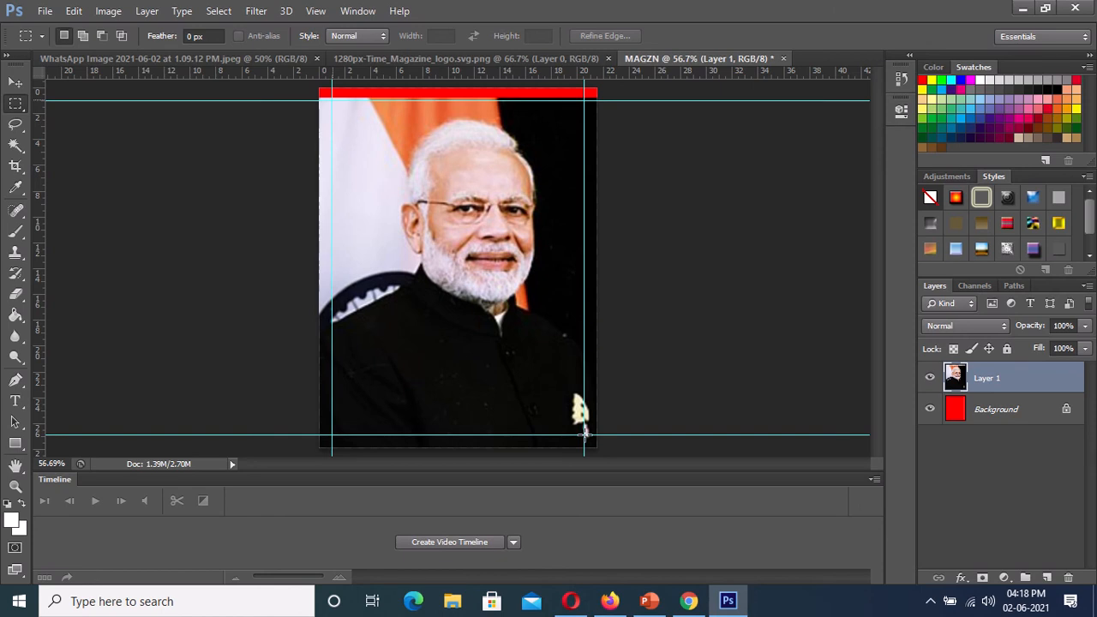
pyautogui.moveTo(331, 100); pyautogui.dragTo(584, 436)
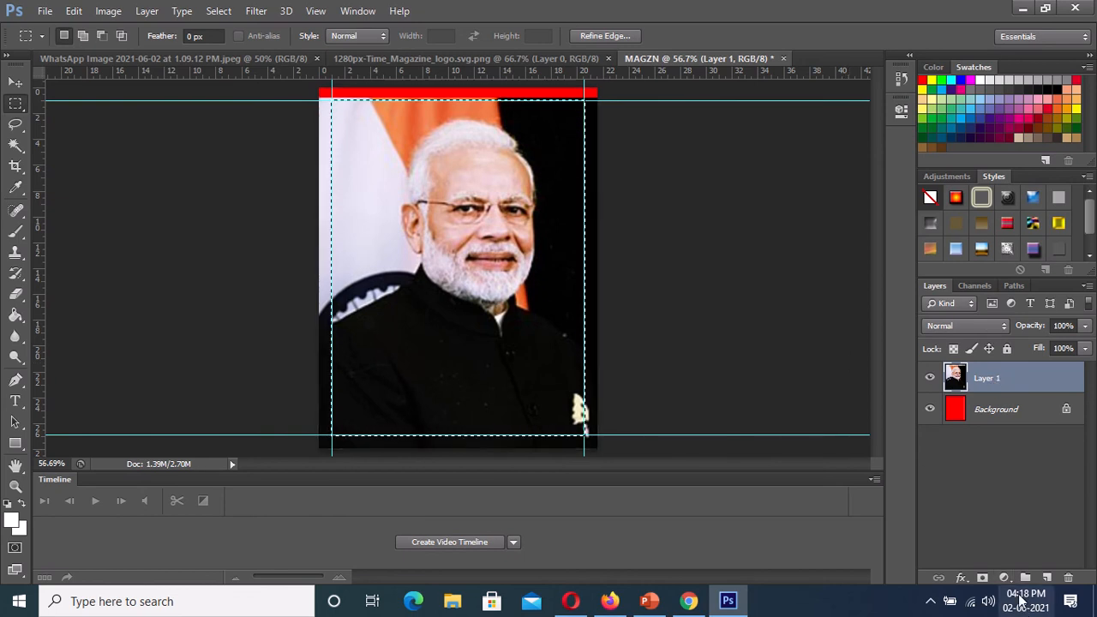
pyautogui.click(982, 578)
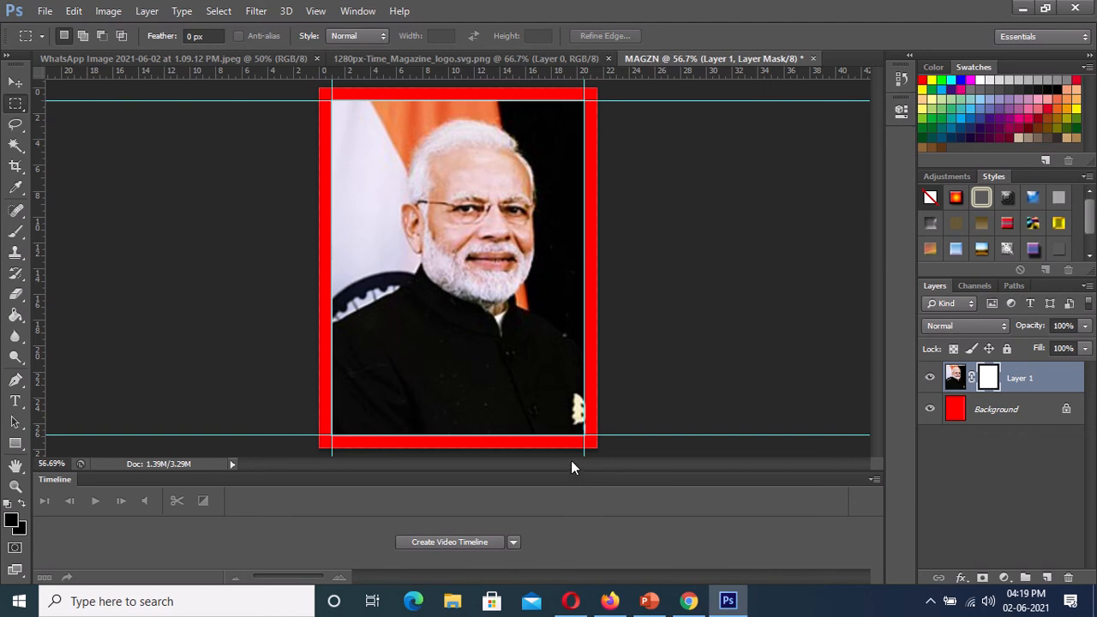
pyautogui.click(15, 82)
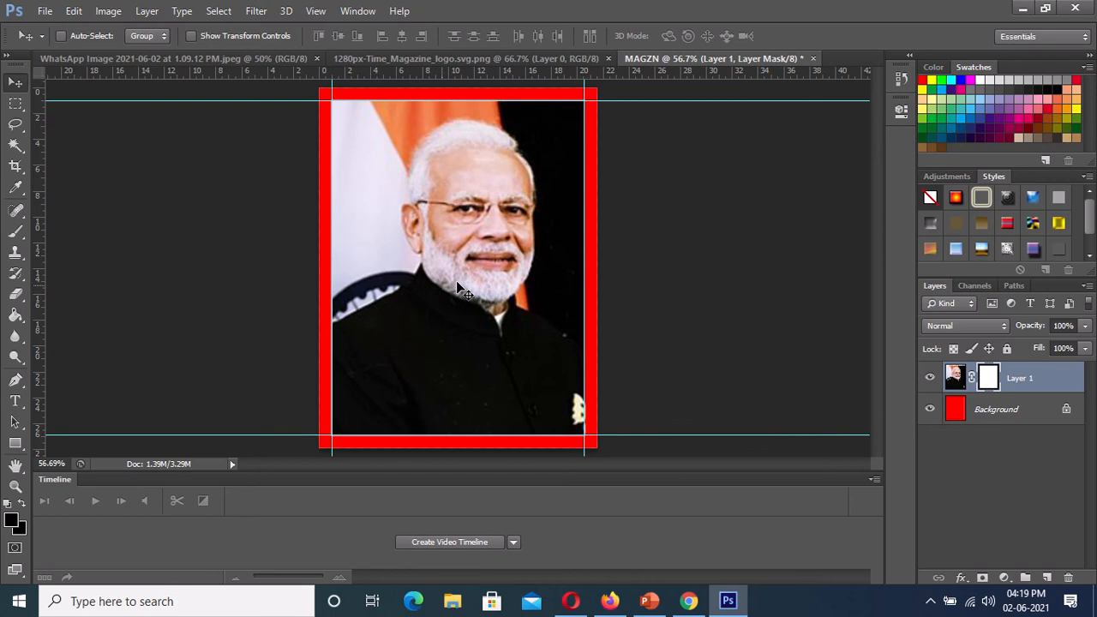
pyautogui.moveTo(457, 286)
pyautogui.mouseDown()
pyautogui.moveTo(485, 293)
pyautogui.moveTo(437, 303)
pyautogui.moveTo(426, 288)
pyautogui.moveTo(442, 295)
pyautogui.moveTo(443, 276)
pyautogui.moveTo(443, 290)
pyautogui.mouseUp()
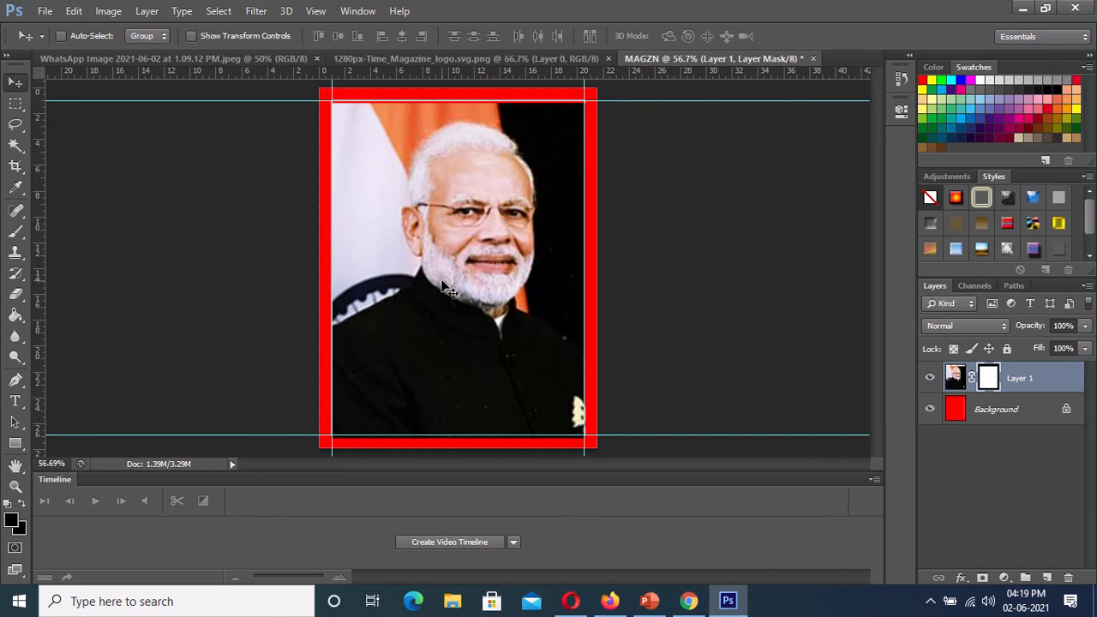
pyautogui.moveTo(441, 280); pyautogui.dragTo(442, 278)
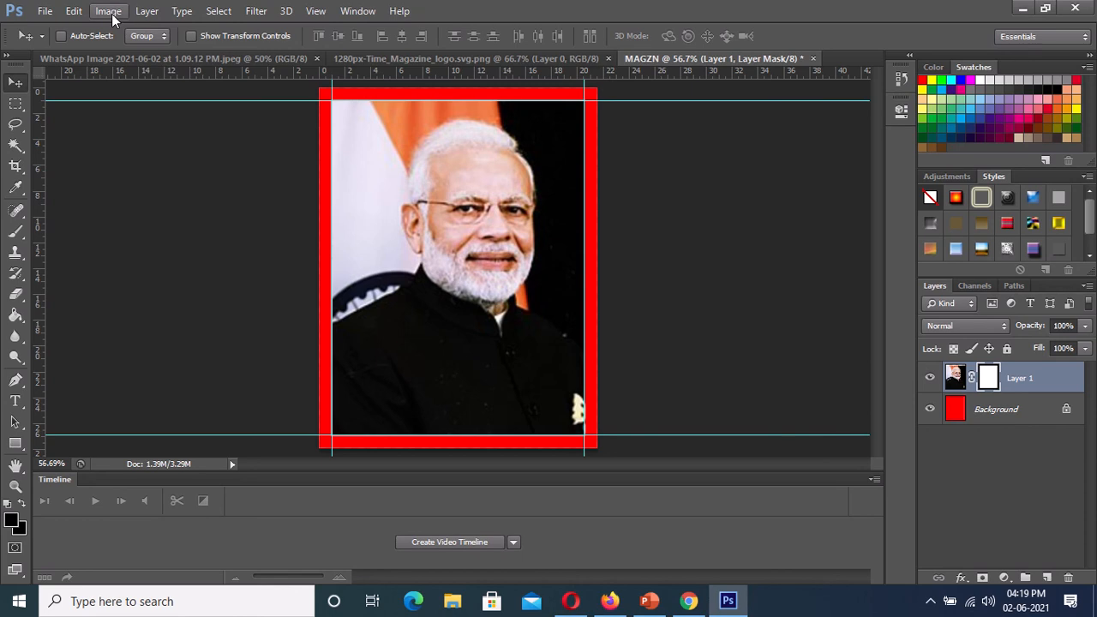
# - Copy the red TIME logo from its document onto the MAGZN page as a layer above the portrait
pyautogui.click(411, 60)
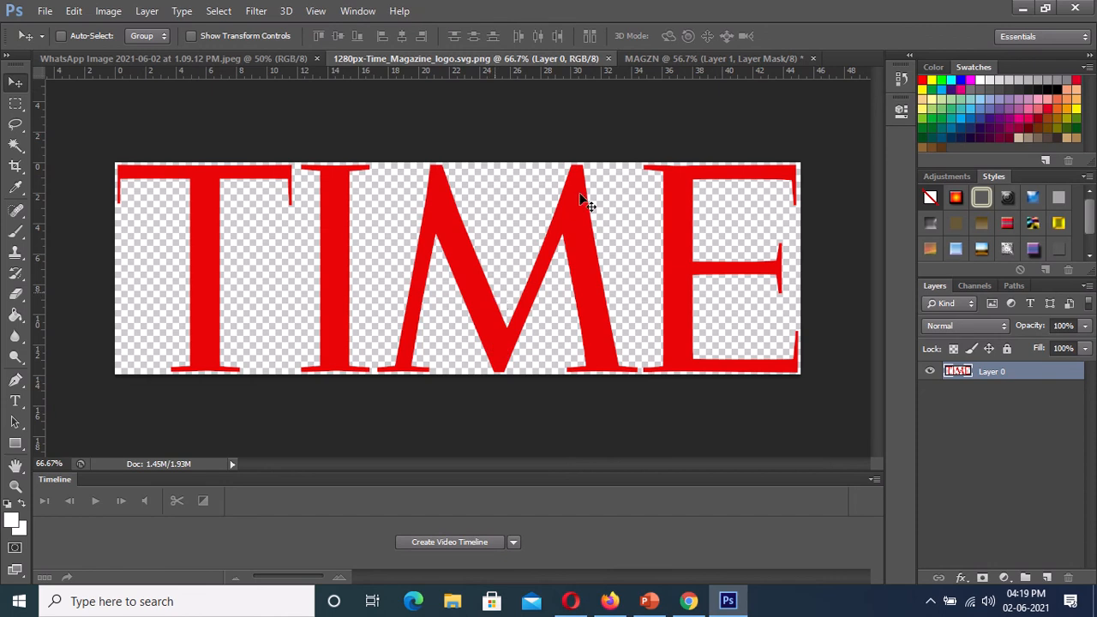
pyautogui.click(679, 58)
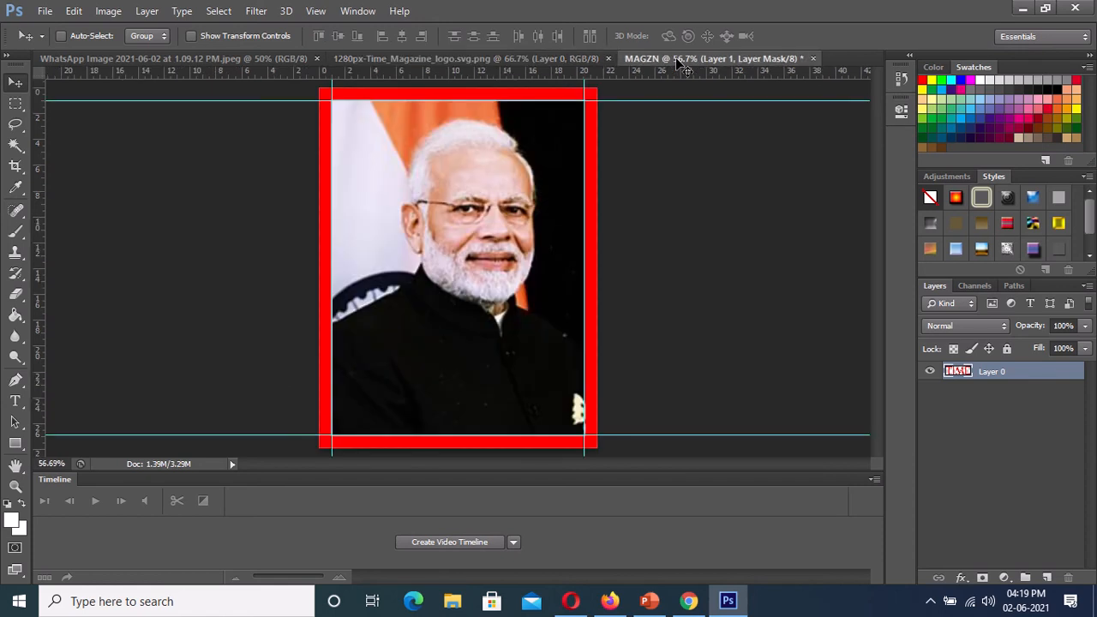
pyautogui.moveTo(679, 64); pyautogui.dragTo(498, 196)
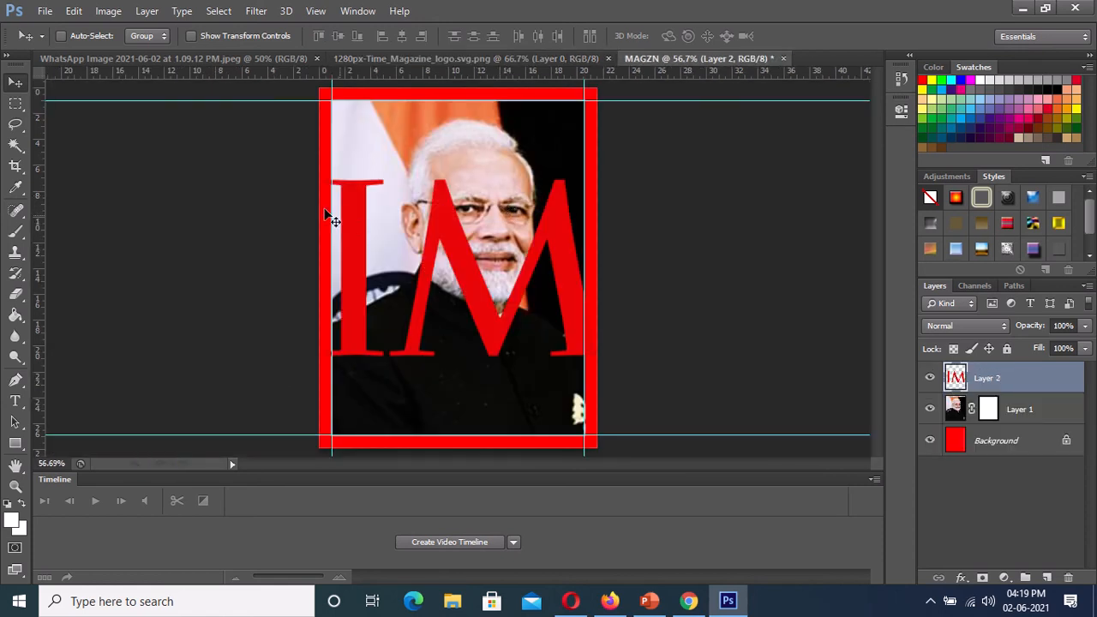
# - Turn on transform controls for the TIME logo layer and set its vertical position to 100 px
pyautogui.click(192, 37)
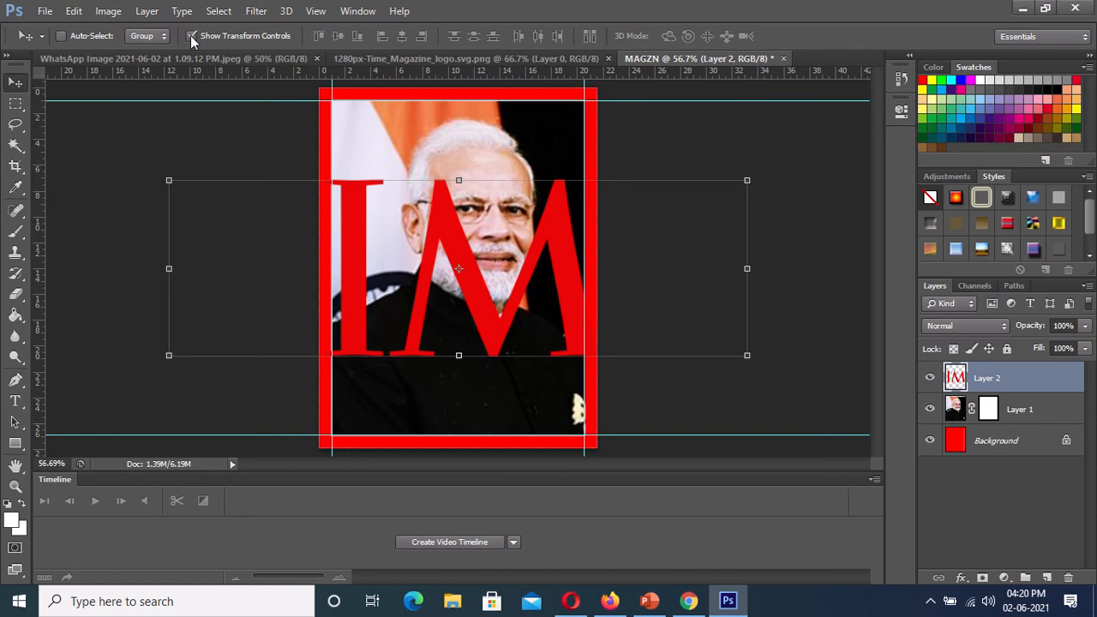
pyautogui.click(746, 355)
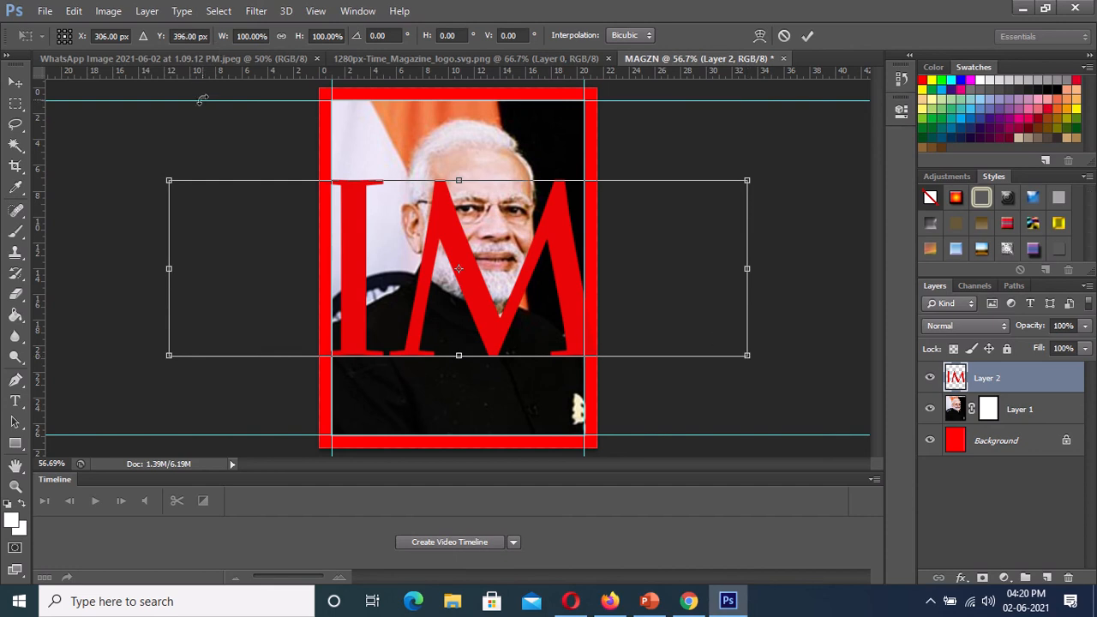
pyautogui.click(187, 36)
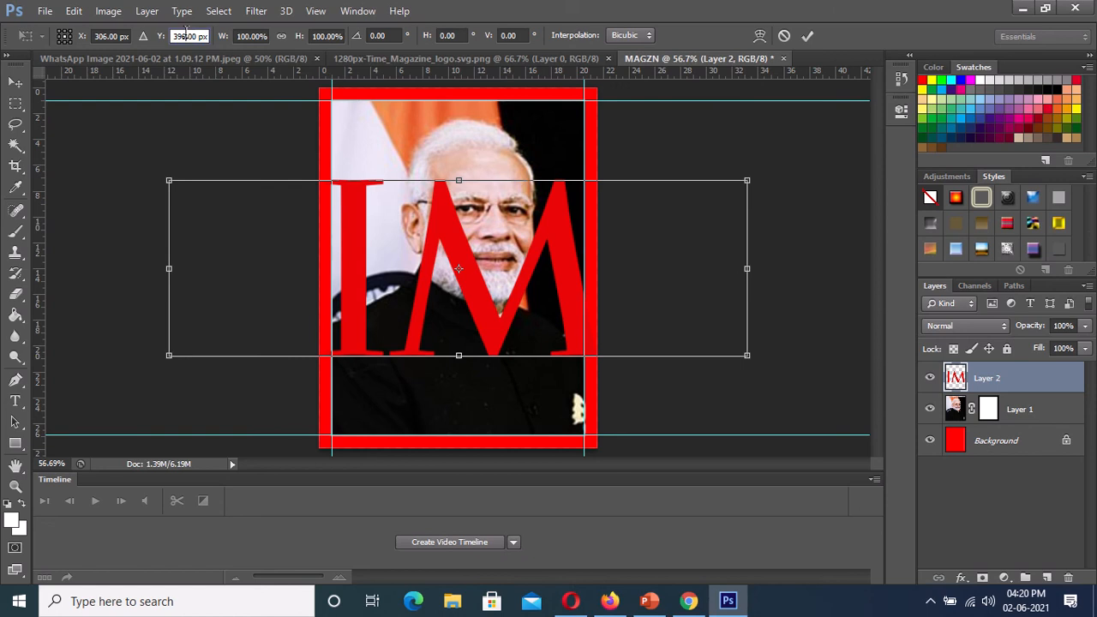
pyautogui.moveTo(186, 36); pyautogui.dragTo(173, 36)
pyautogui.write('100')
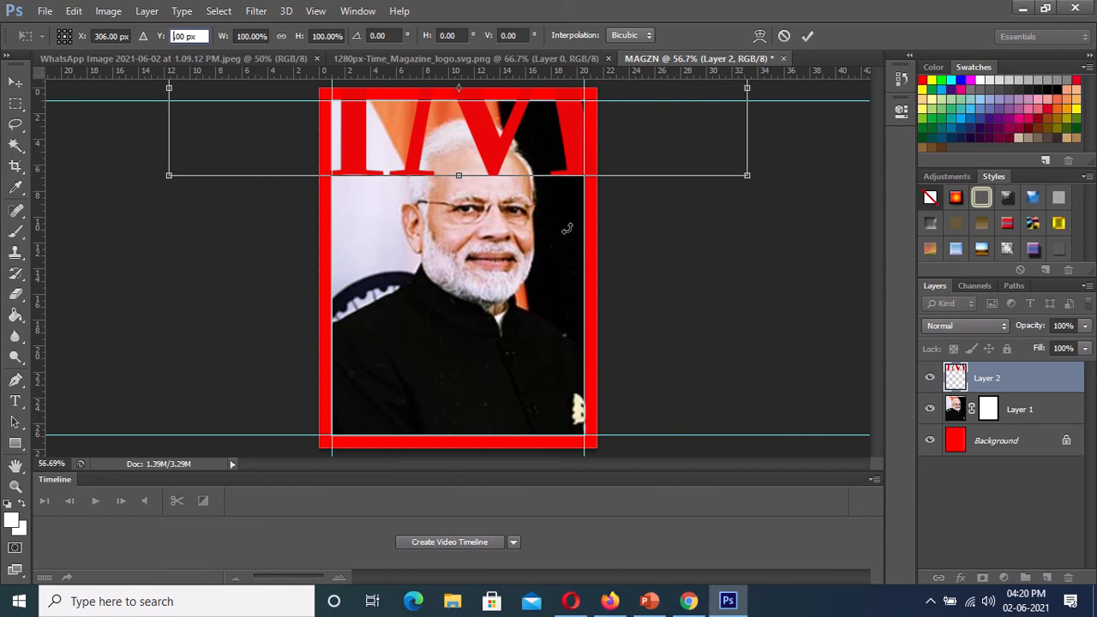
pyautogui.write('10')
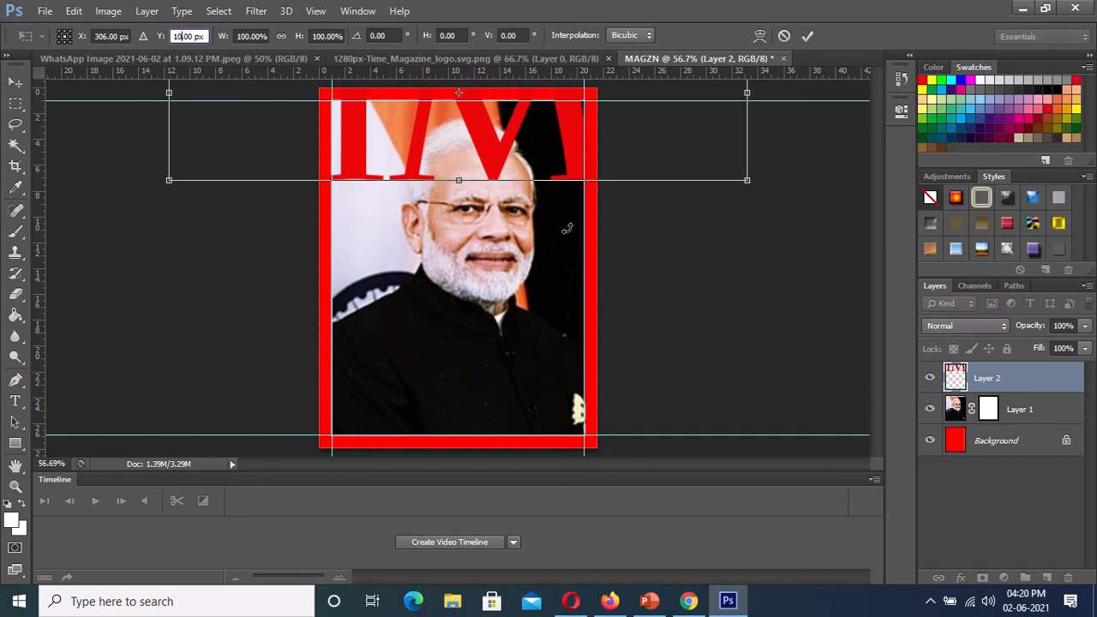
pyautogui.write('0')
pyautogui.press('Return')
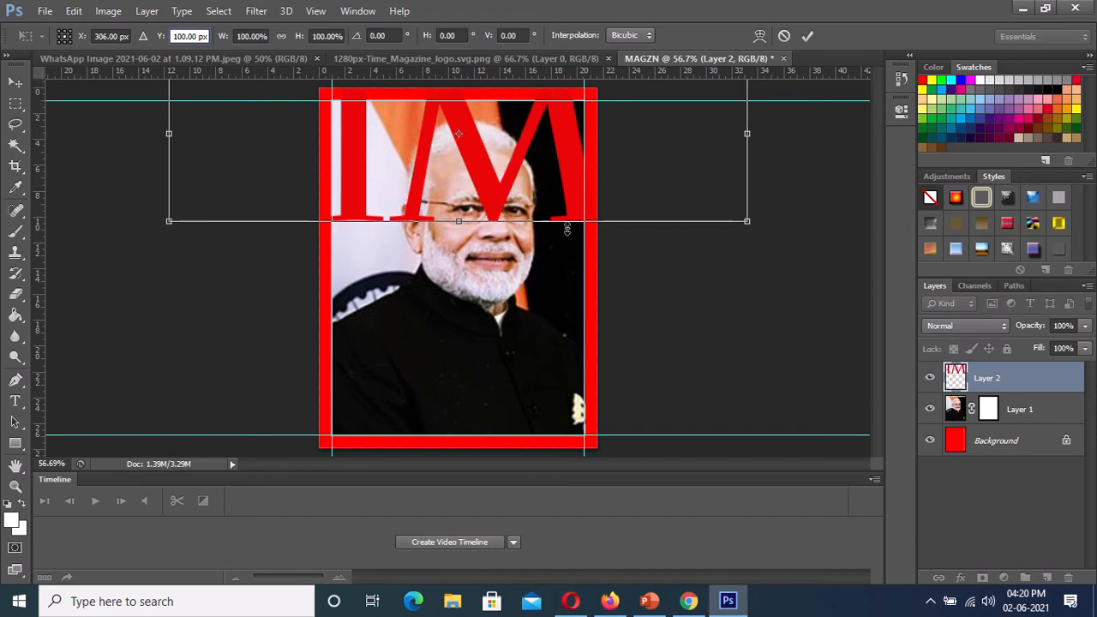
# - Set the TIME logo's horizontal scale to 40%
pyautogui.click(251, 35)
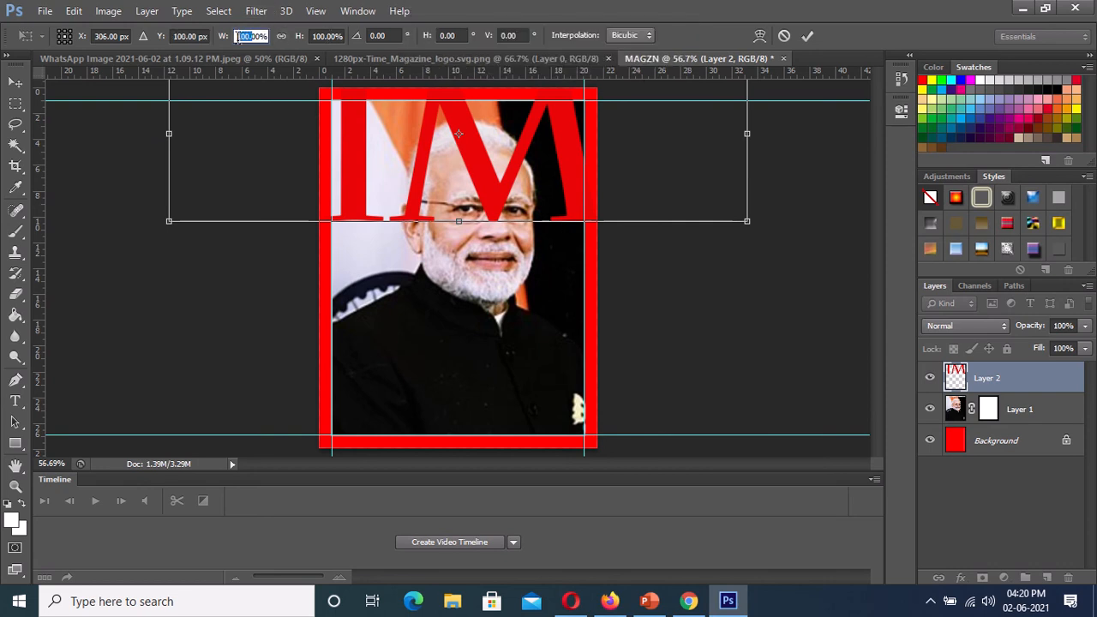
pyautogui.write('400')
pyautogui.press('Return')
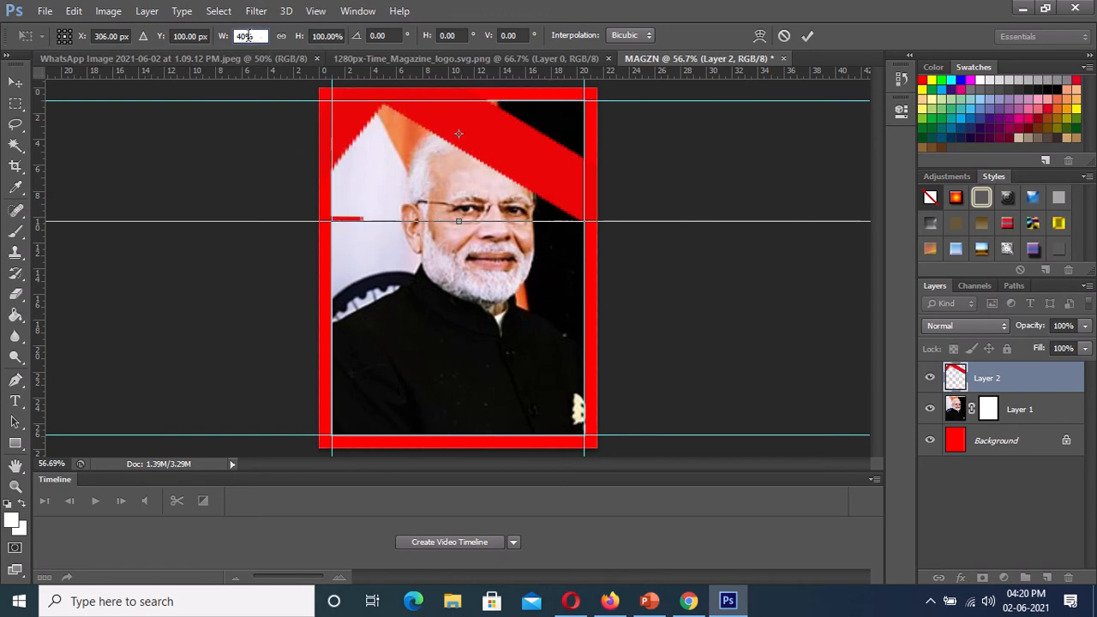
pyautogui.press('Return')
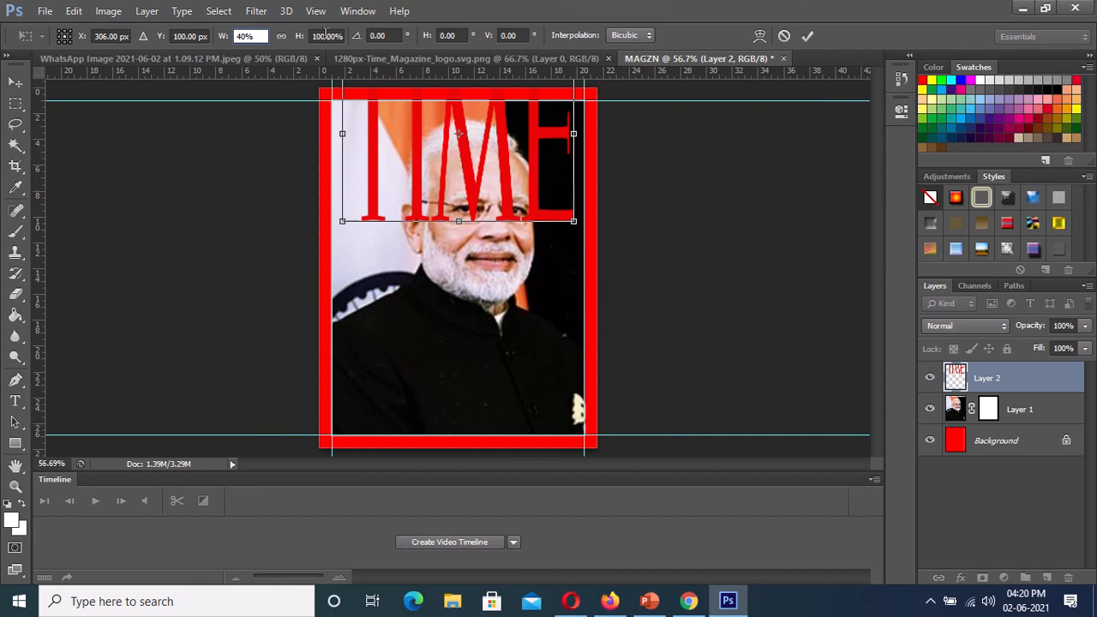
# - Set the TIME logo's vertical scale to 30%
pyautogui.click(324, 35)
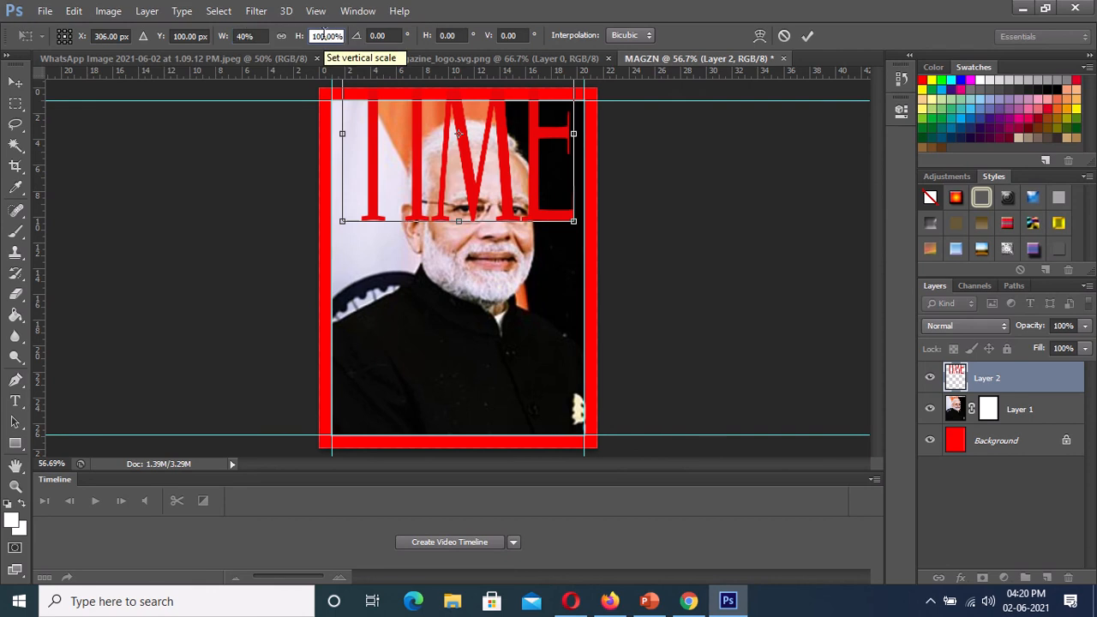
pyautogui.press('BackSpace')
pyautogui.press('BackSpace')
pyautogui.press('BackSpace')
pyautogui.write('30')
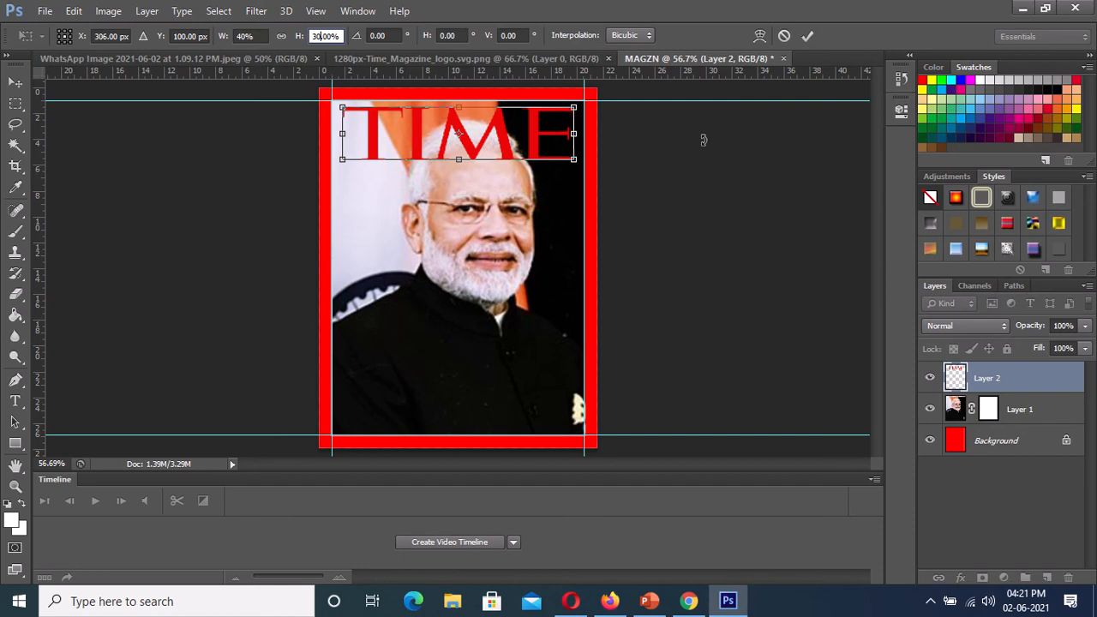
# - Apply the TIME logo's transform and turn off the transform controls
pyautogui.click(805, 37)
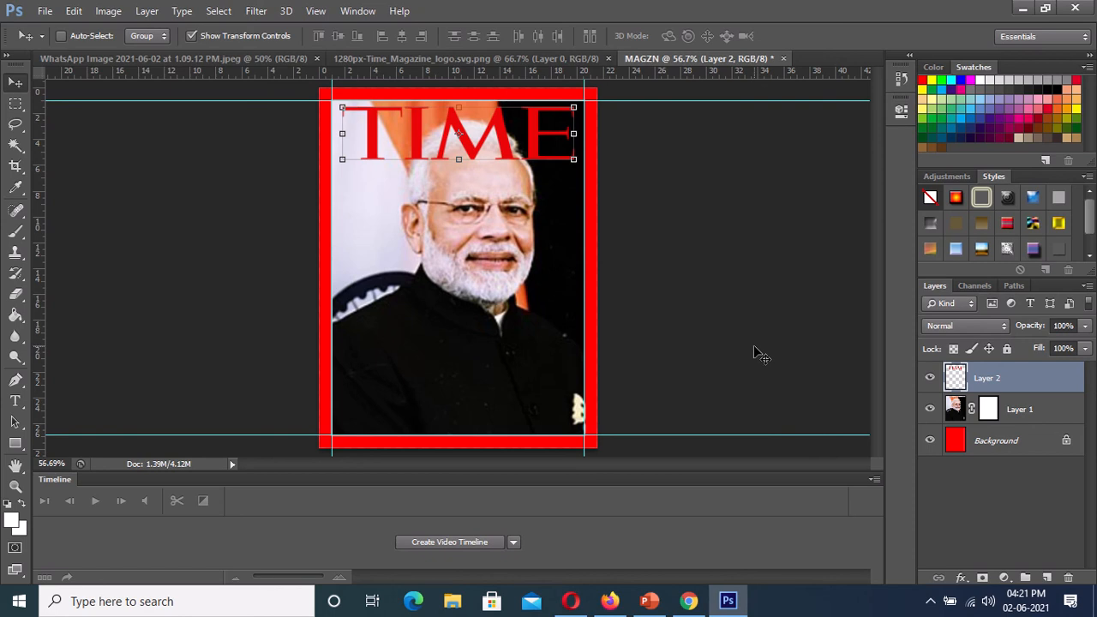
pyautogui.click(192, 37)
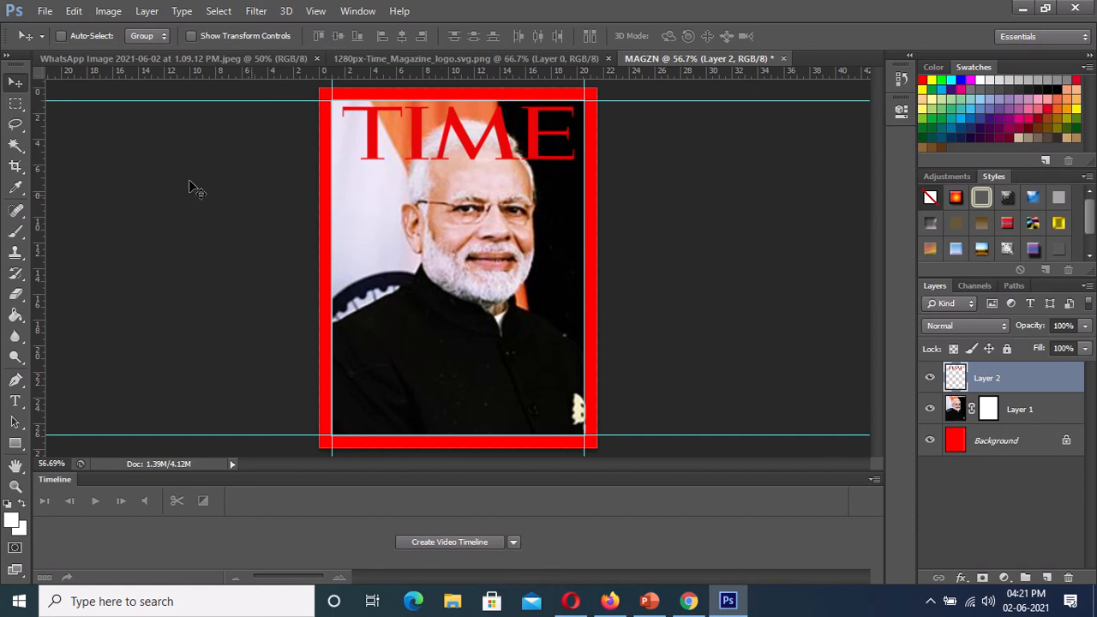
# - Add the date text "2ND jUNE 2021" in white 12 pt Tahoma Bold across the middle of the portrait
pyautogui.click(16, 405)
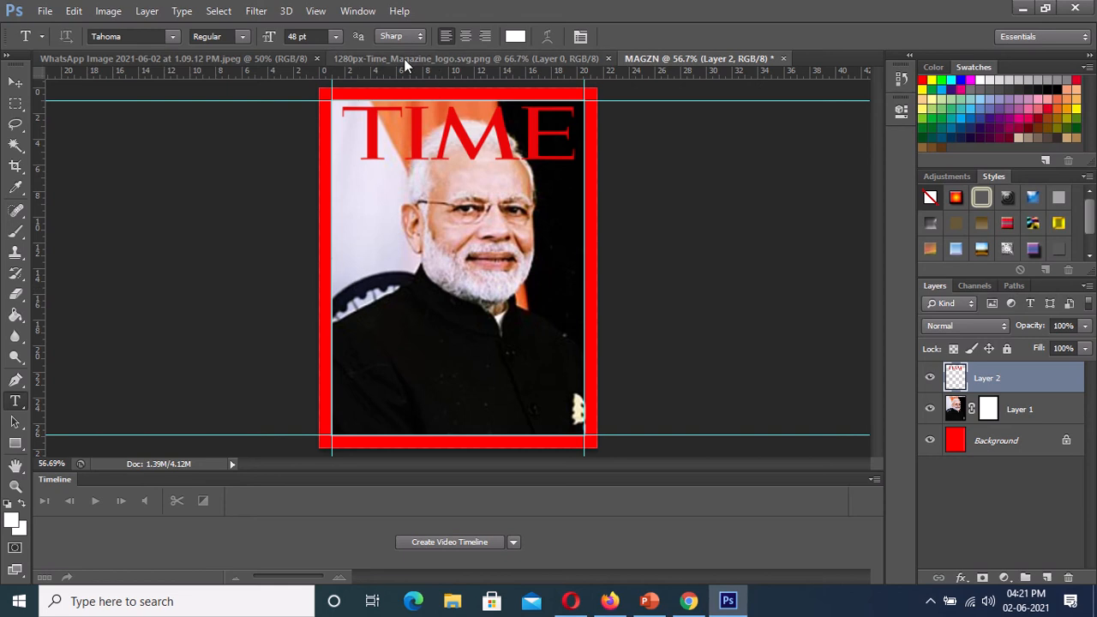
pyautogui.click(337, 40)
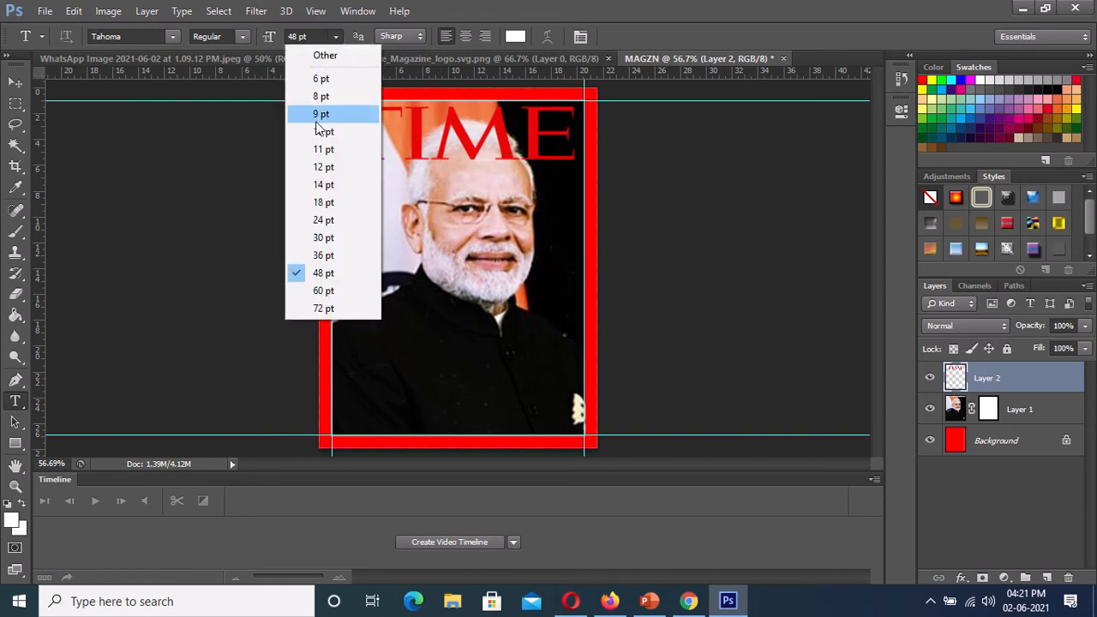
pyautogui.click(318, 168)
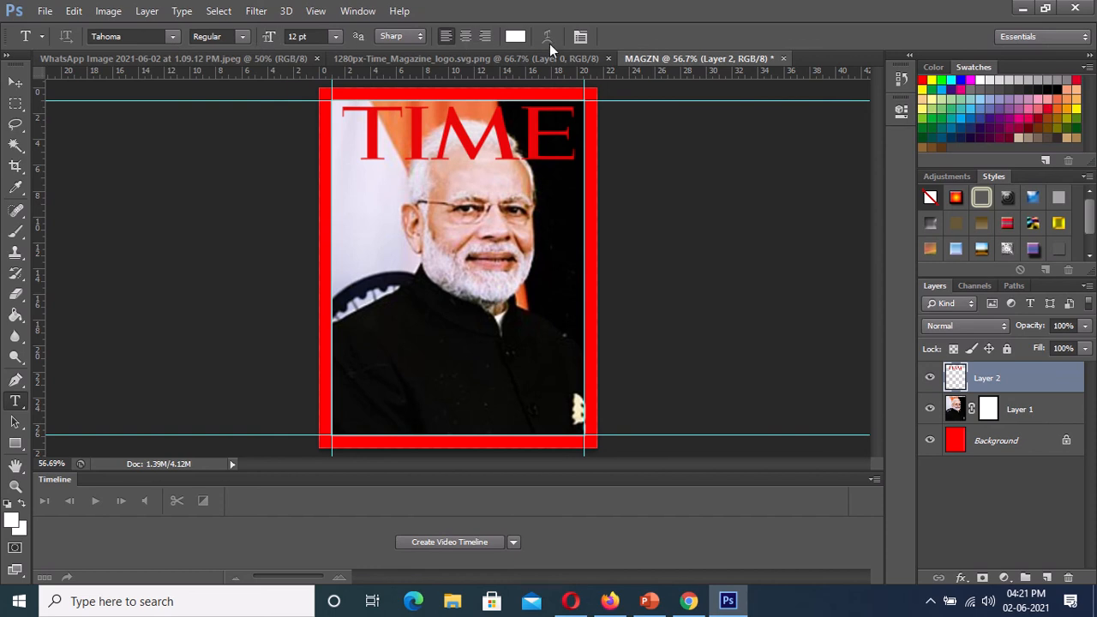
pyautogui.click(240, 37)
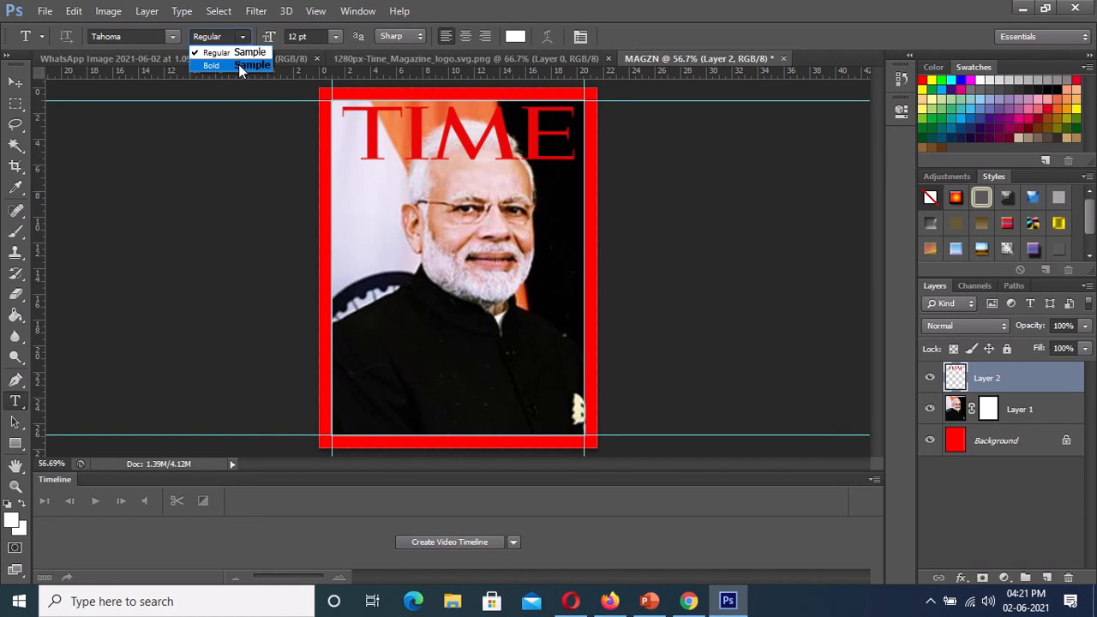
pyautogui.click(238, 64)
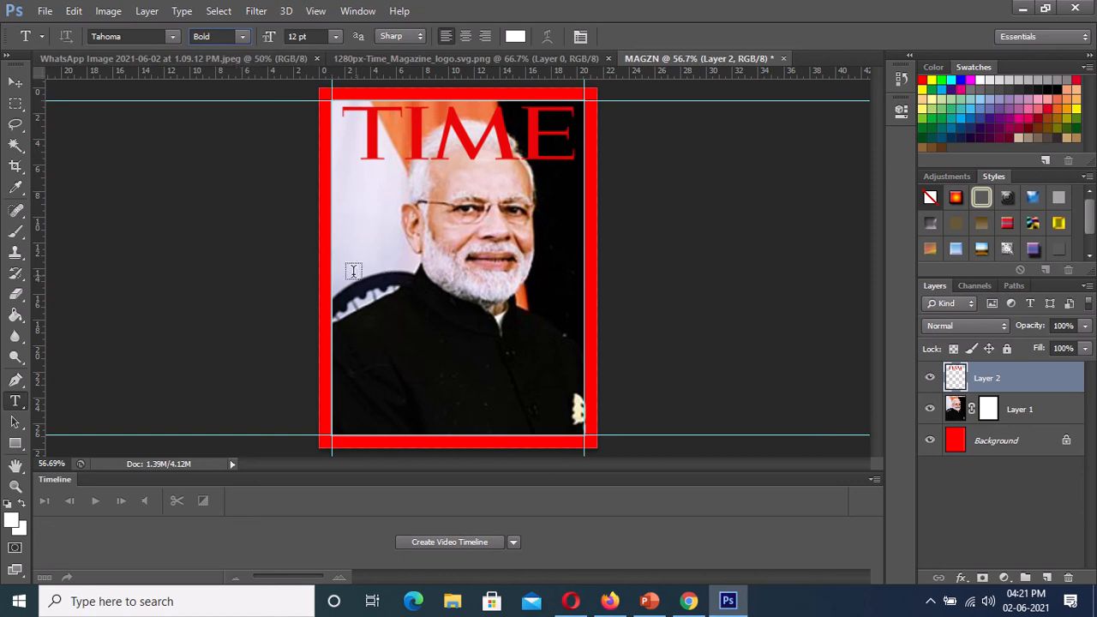
pyautogui.click(453, 281)
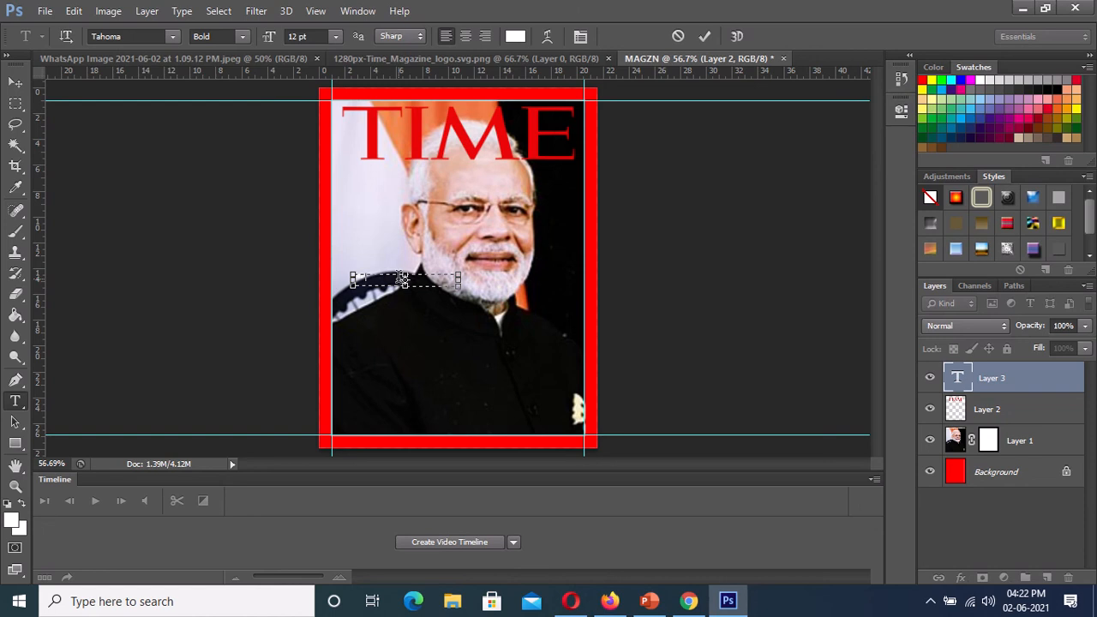
pyautogui.write('une, 202')
# - Set the date text's size to 18 pt and move it onto the page's upper red border, above the logo's letter E
pyautogui.tripleClick(401, 277)
pyautogui.click(334, 36)
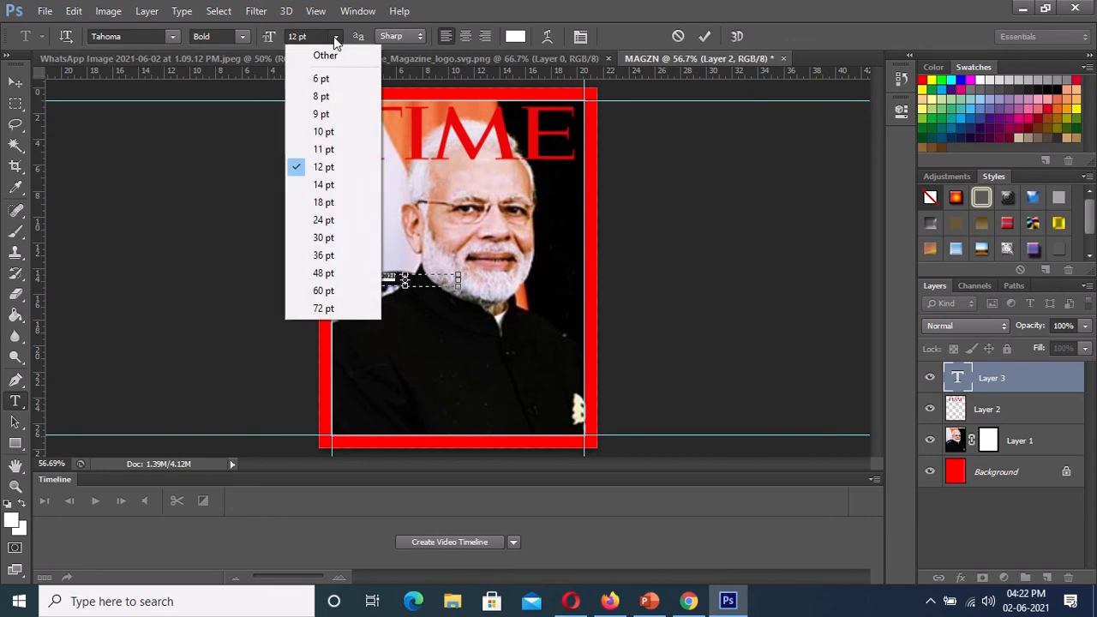
pyautogui.click(322, 203)
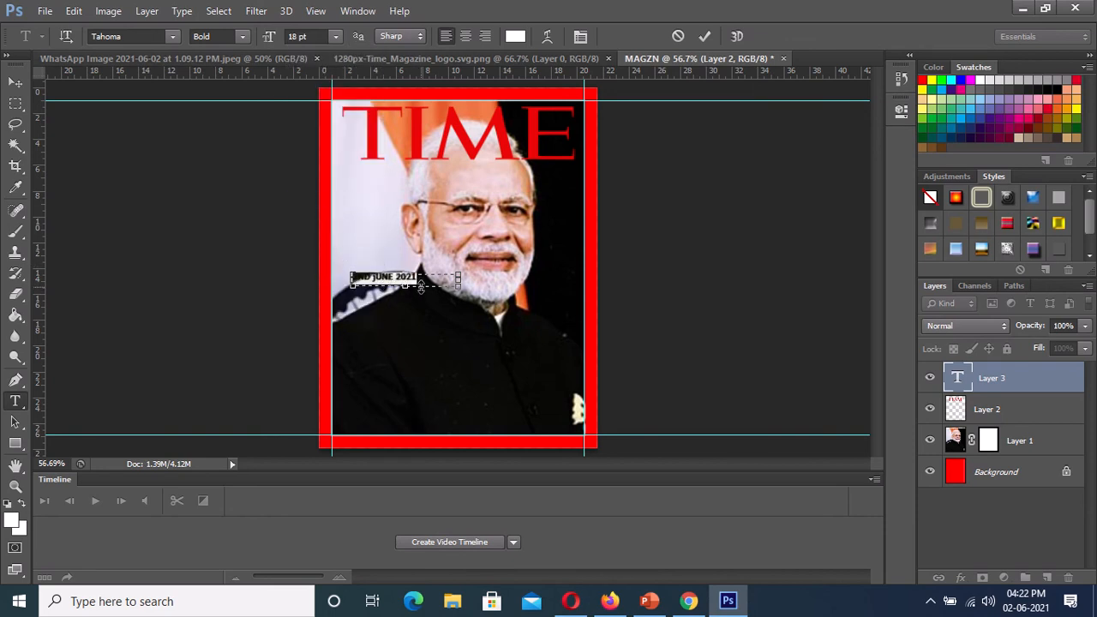
pyautogui.click(16, 81)
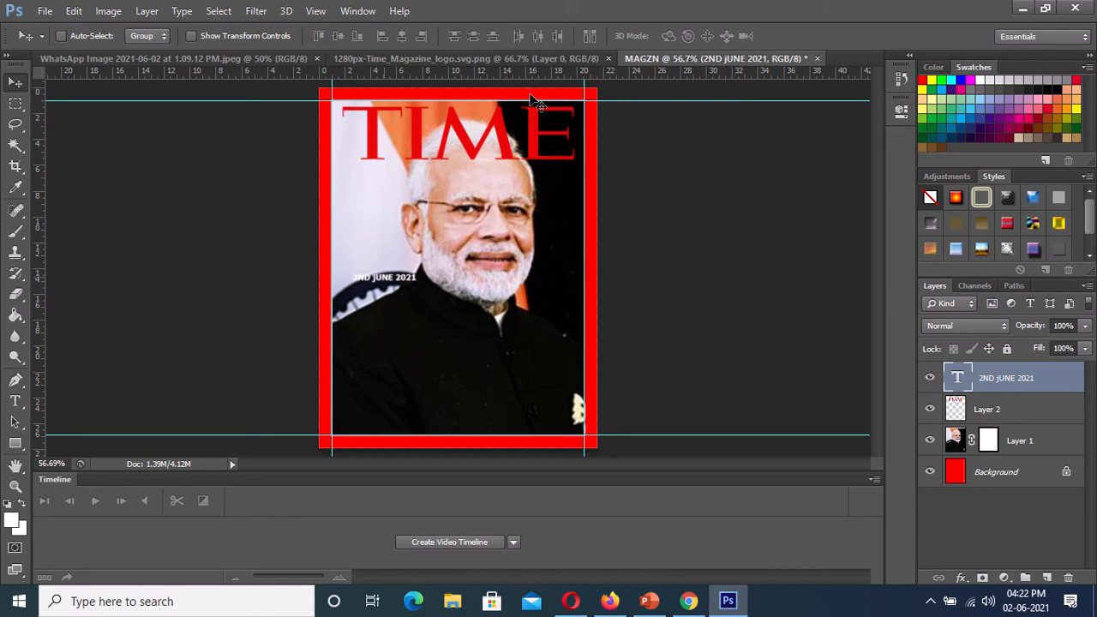
pyautogui.moveTo(534, 101)
pyautogui.mouseDown()
pyautogui.moveTo(550, 98)
pyautogui.moveTo(541, 98)
pyautogui.mouseUp()
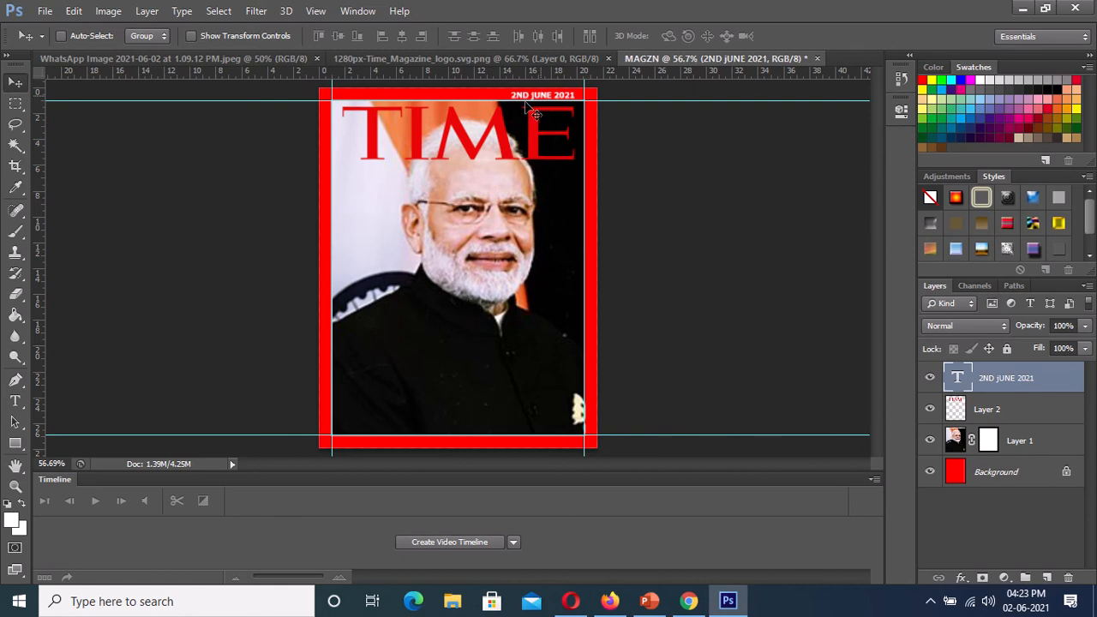
# - Rewrite the date text and its layer name as "2nd June 2021"
pyautogui.hotkey('ctrl', 't')
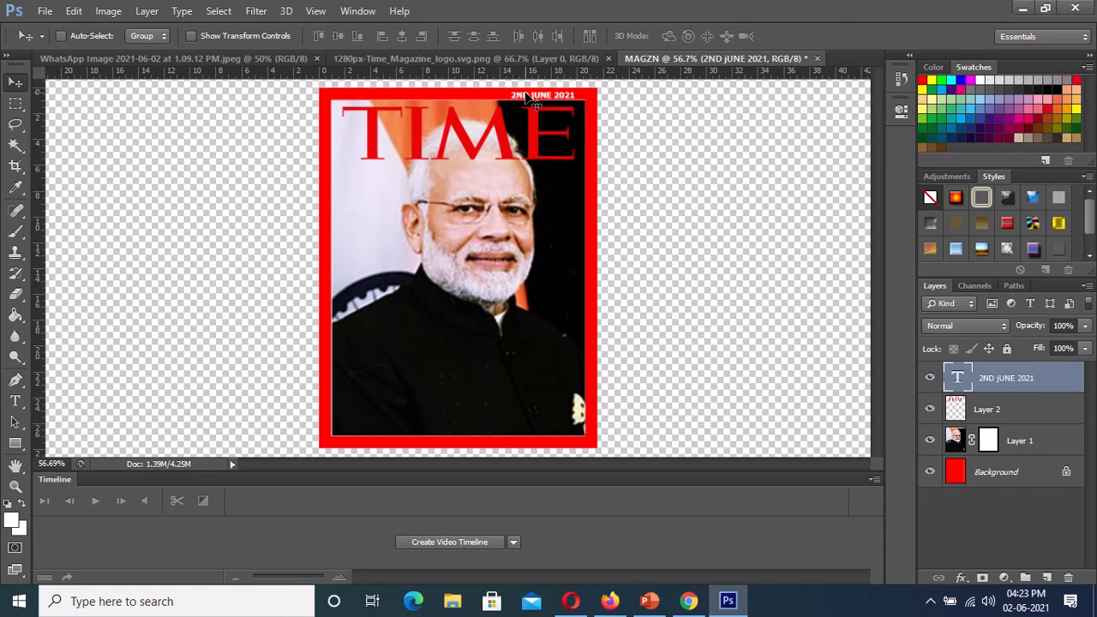
pyautogui.doubleClick(1001, 379)
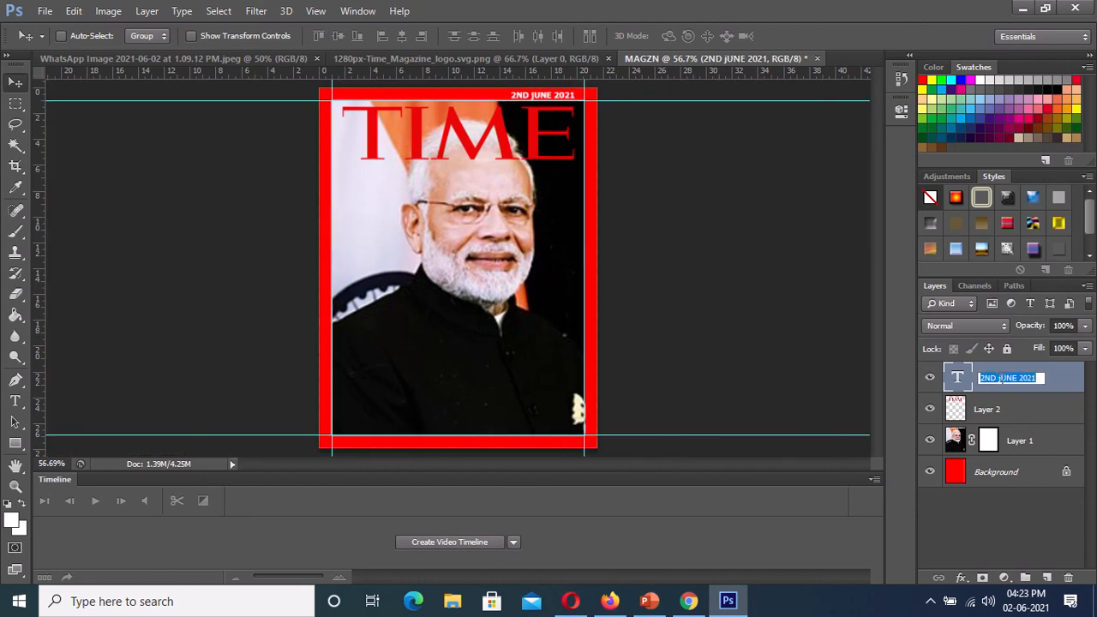
pyautogui.click(996, 379)
pyautogui.moveTo(1020, 379); pyautogui.dragTo(985, 378)
pyautogui.press('BackSpace')
pyautogui.write('nd')
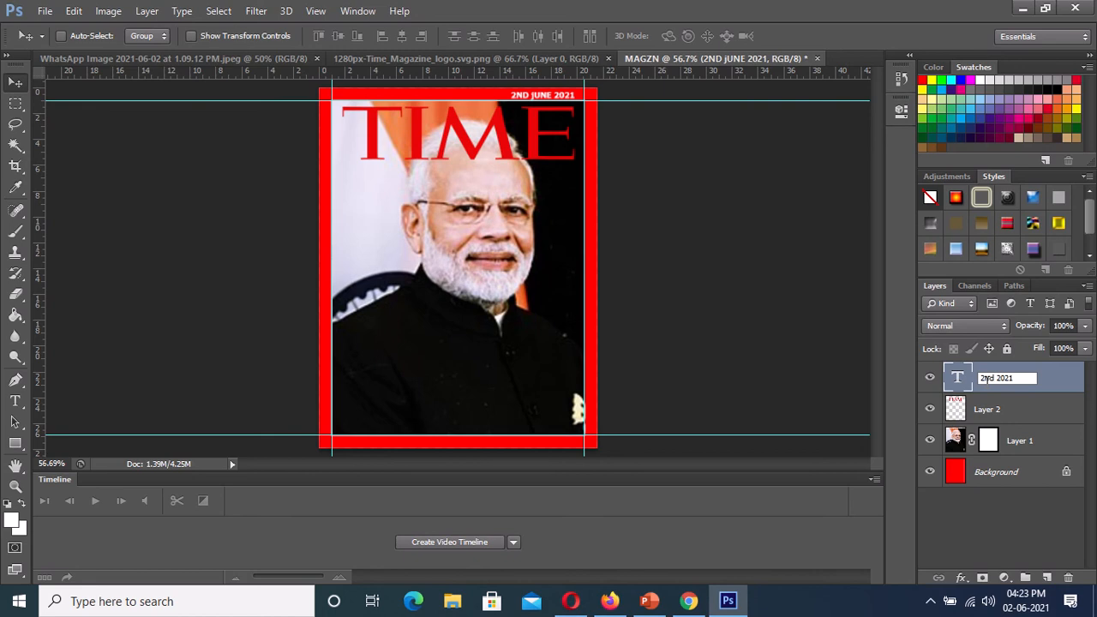
pyautogui.write('Jun e')
pyautogui.press('Return')
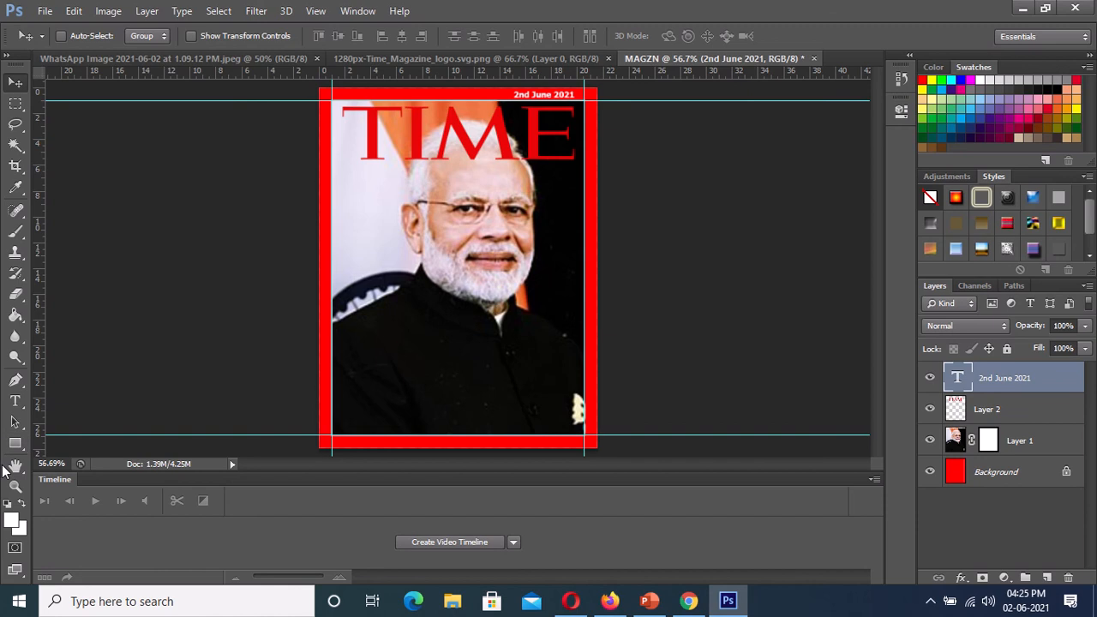
# - Draw a text box over the portrait's lower-left area and set its text size to 48 pt
pyautogui.click(17, 403)
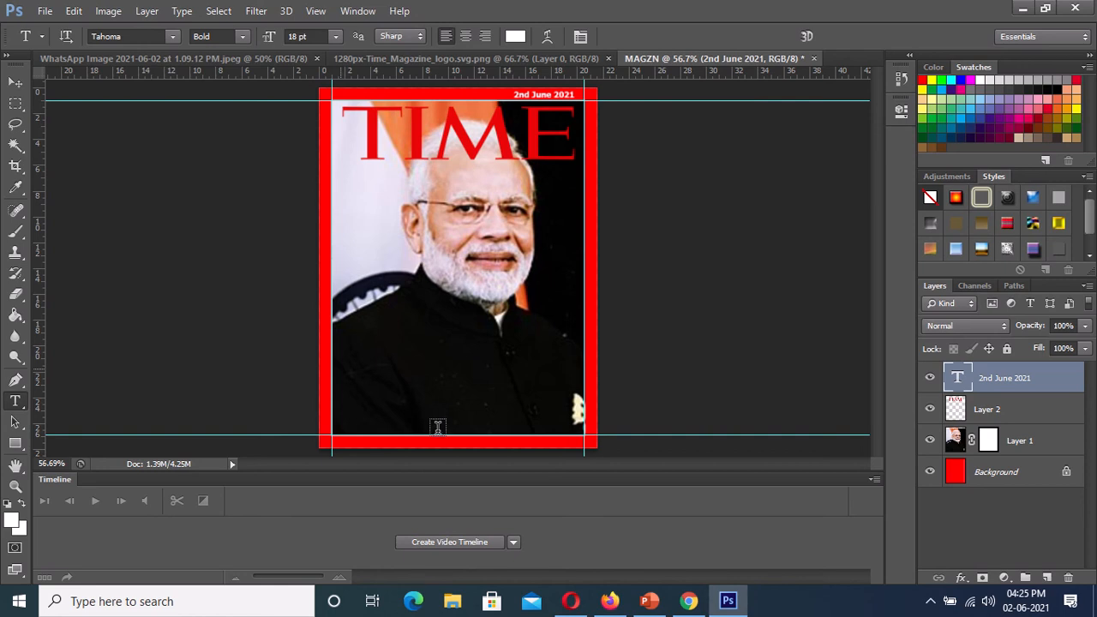
pyautogui.moveTo(342, 369); pyautogui.dragTo(455, 425)
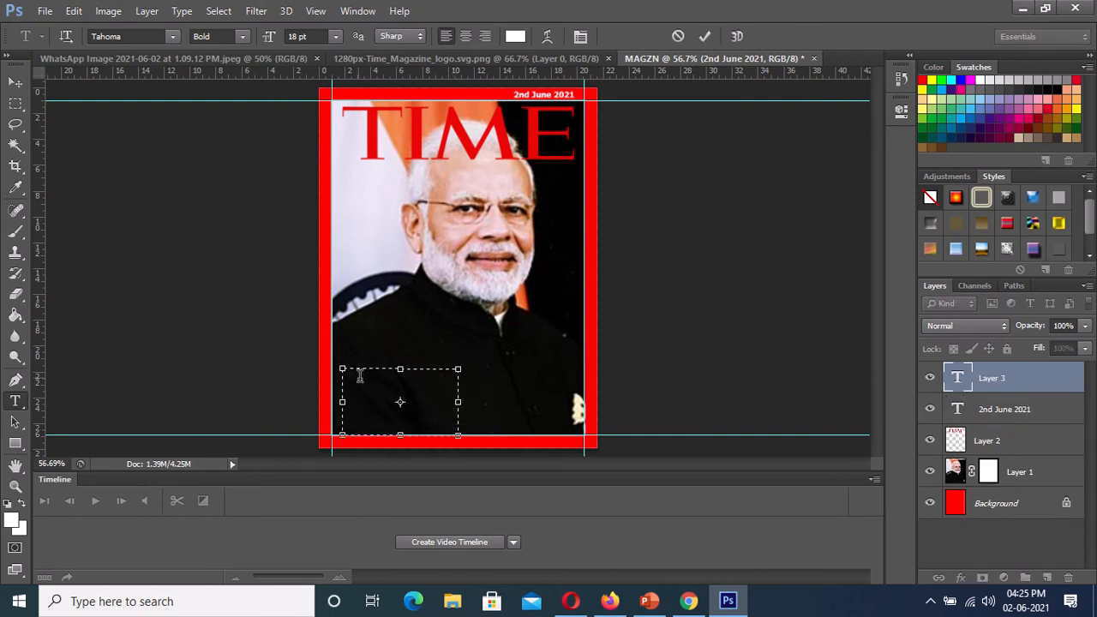
pyautogui.click(335, 42)
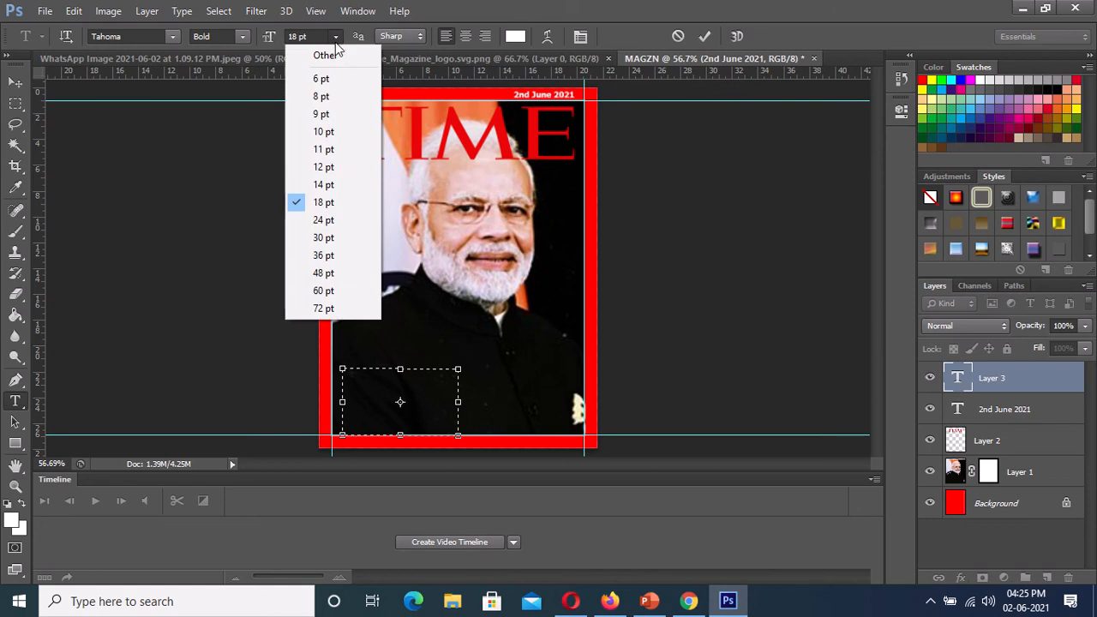
pyautogui.click(316, 274)
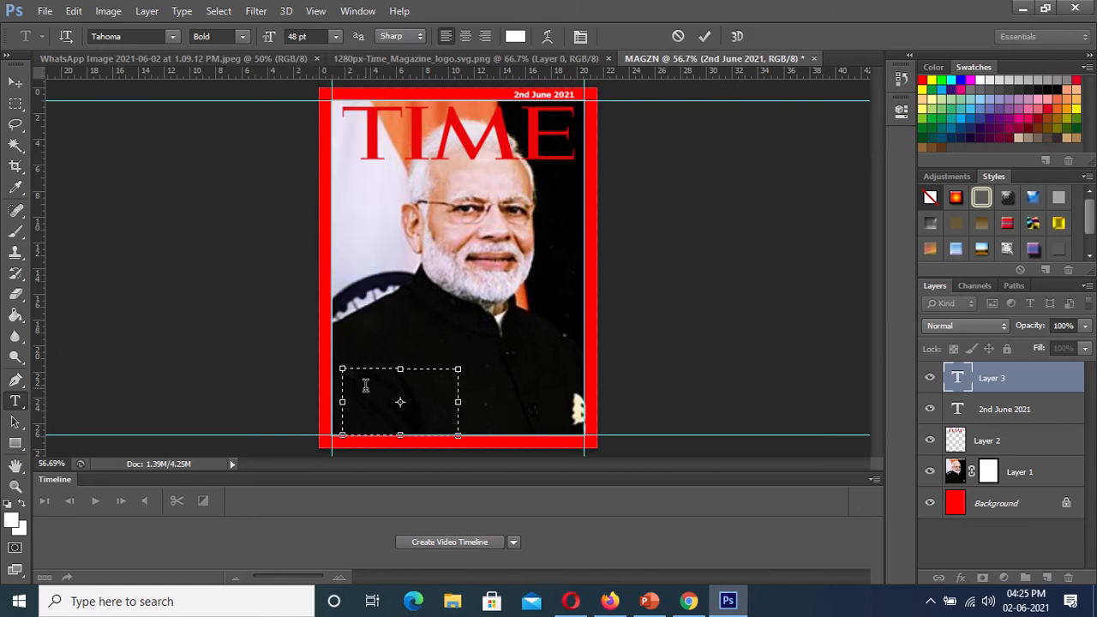
pyautogui.write('covid')
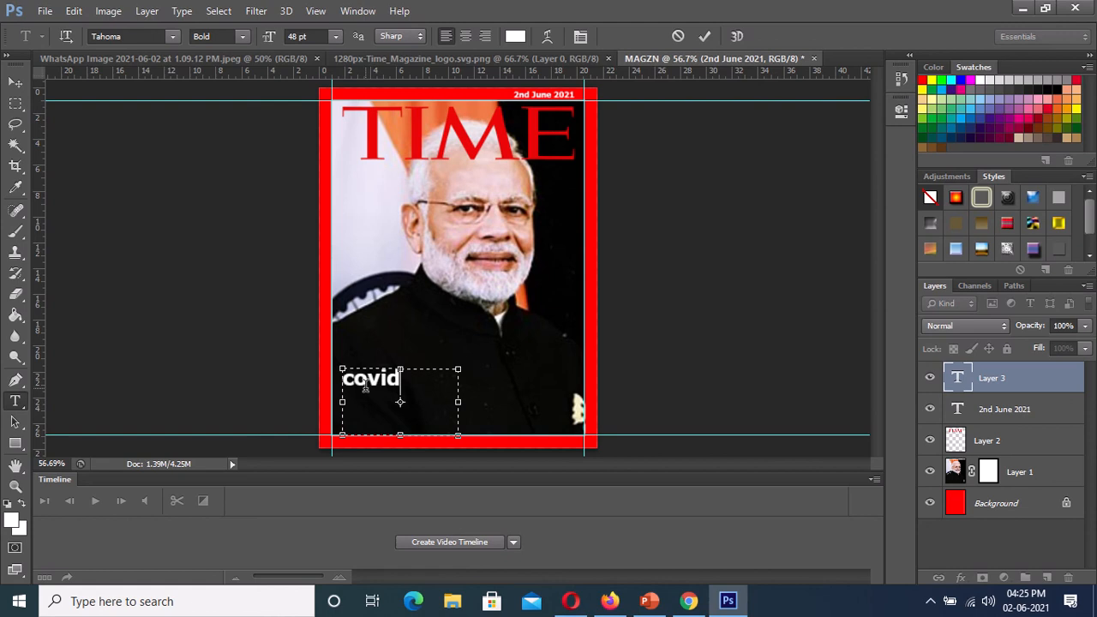
pyautogui.write(' 19 vaccine')
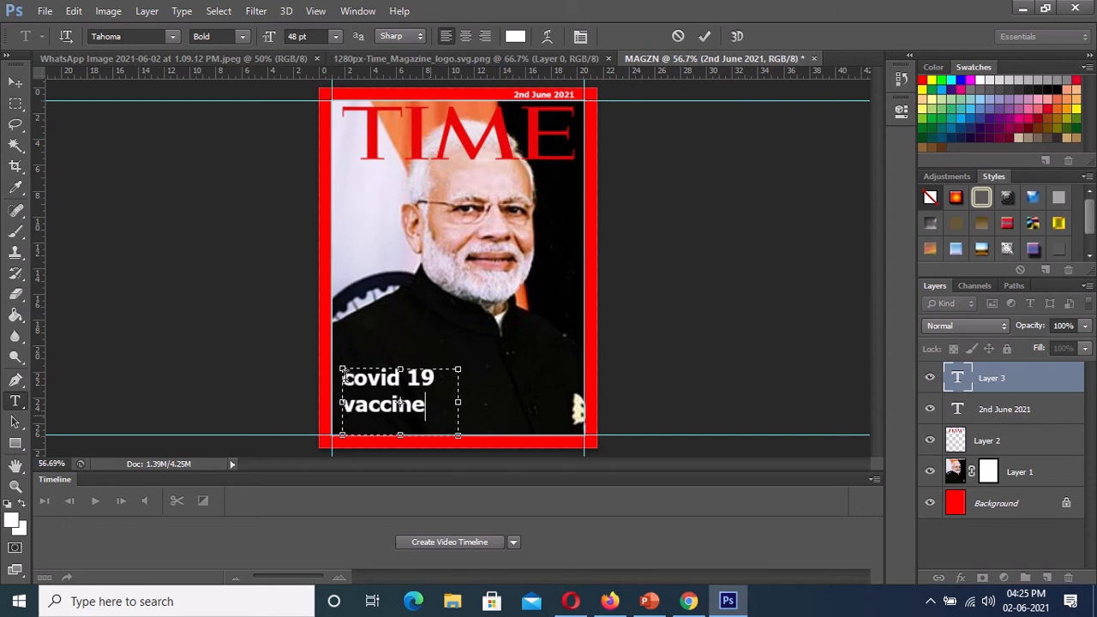
pyautogui.moveTo(344, 377); pyautogui.dragTo(430, 408)
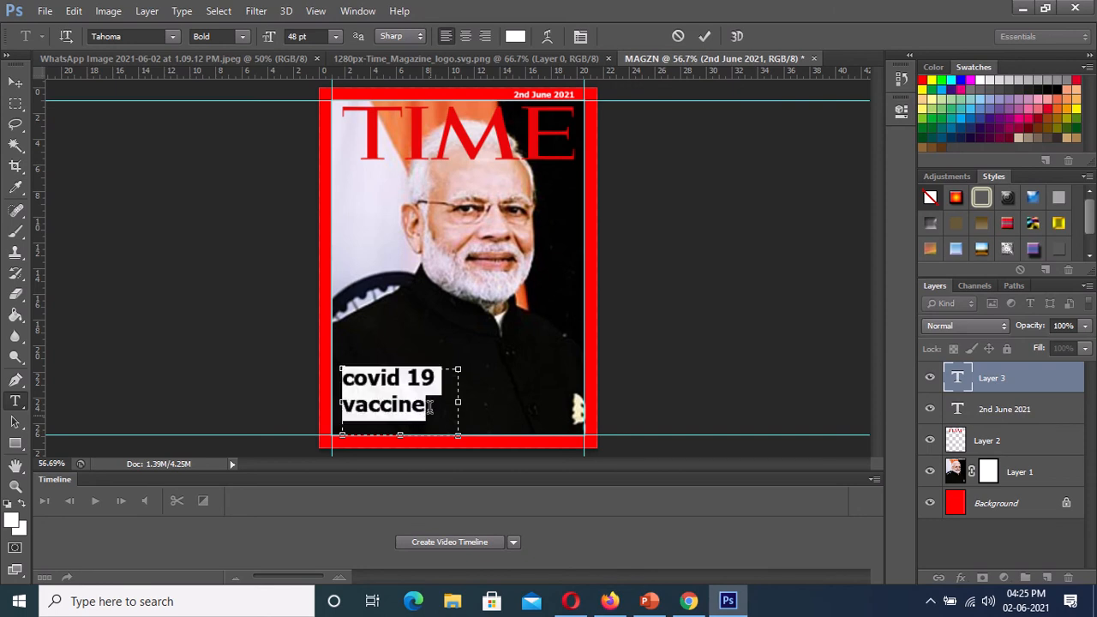
pyautogui.press('BackSpace')
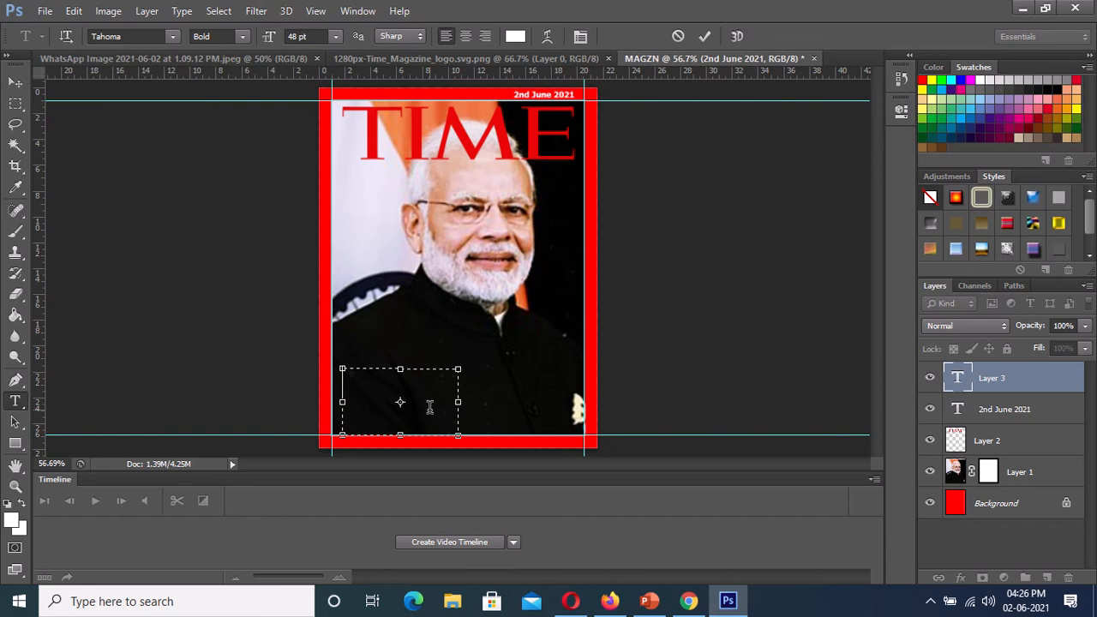
# - Enter the headline "COVID 19 VACCINE 2021" on three lines and extend its text box upward to fit
pyautogui.write('COVID')
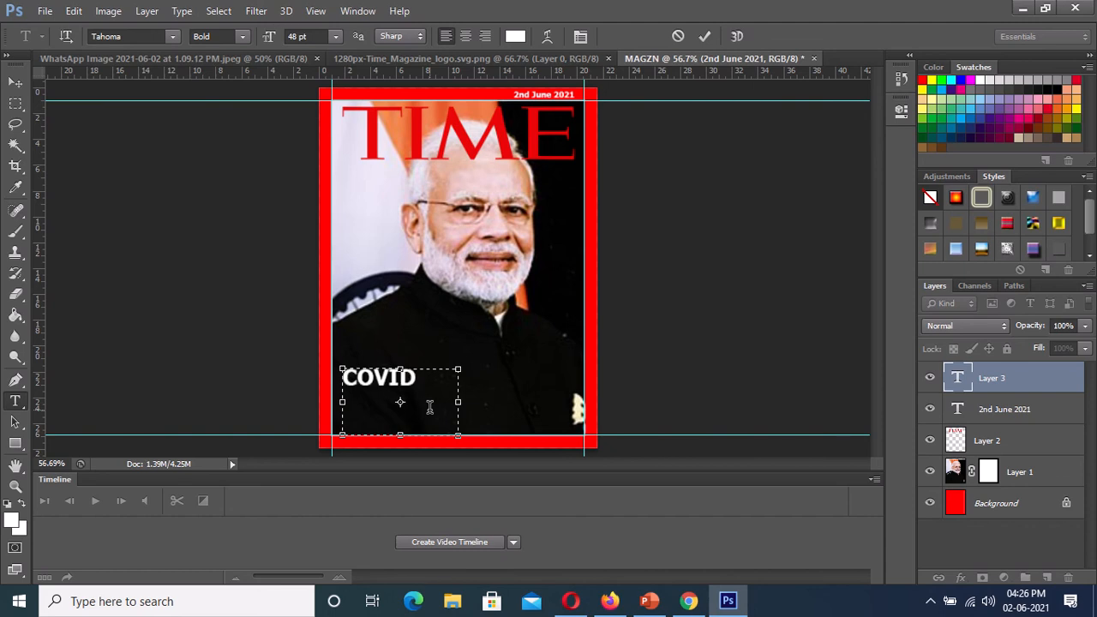
pyautogui.write(' 19')
pyautogui.press('Return')
pyautogui.write('VA  ')
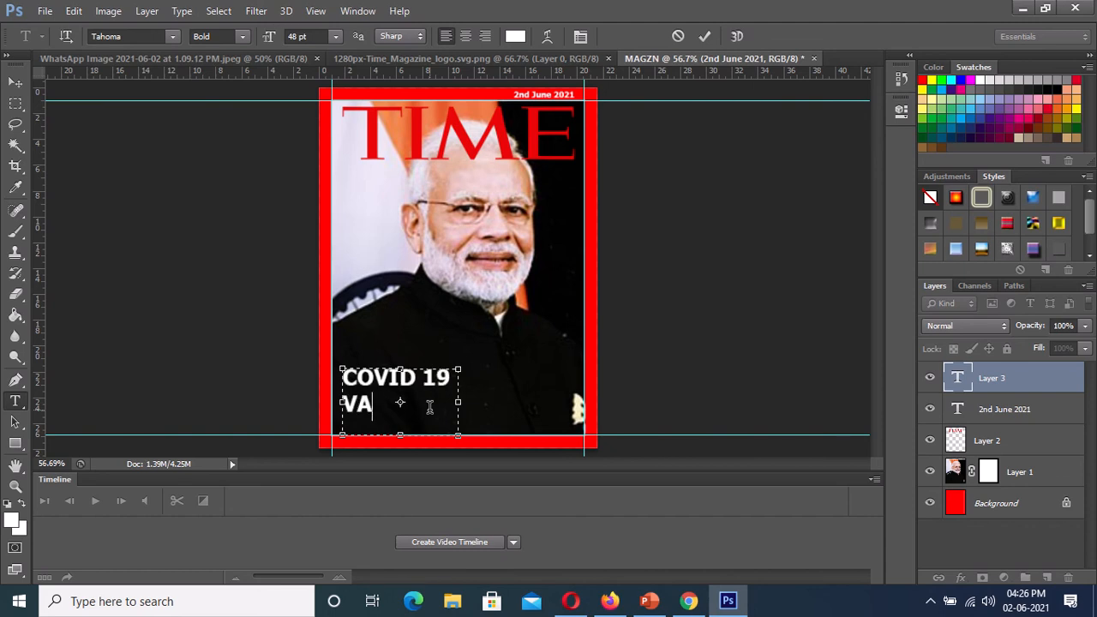
pyautogui.write('CCINE')
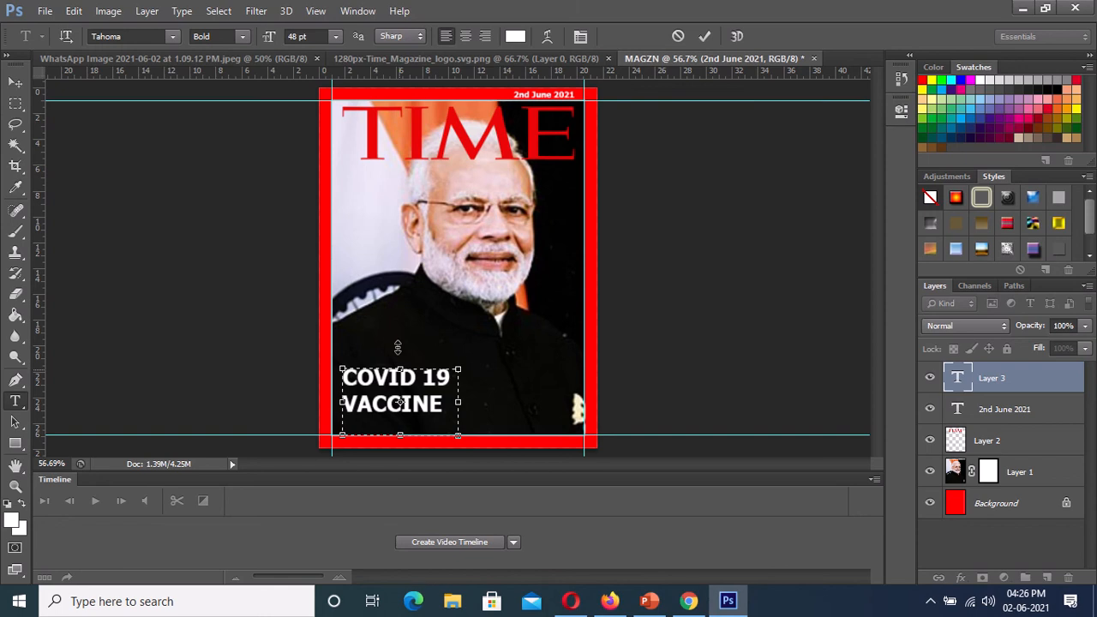
pyautogui.moveTo(398, 346); pyautogui.dragTo(398, 346)
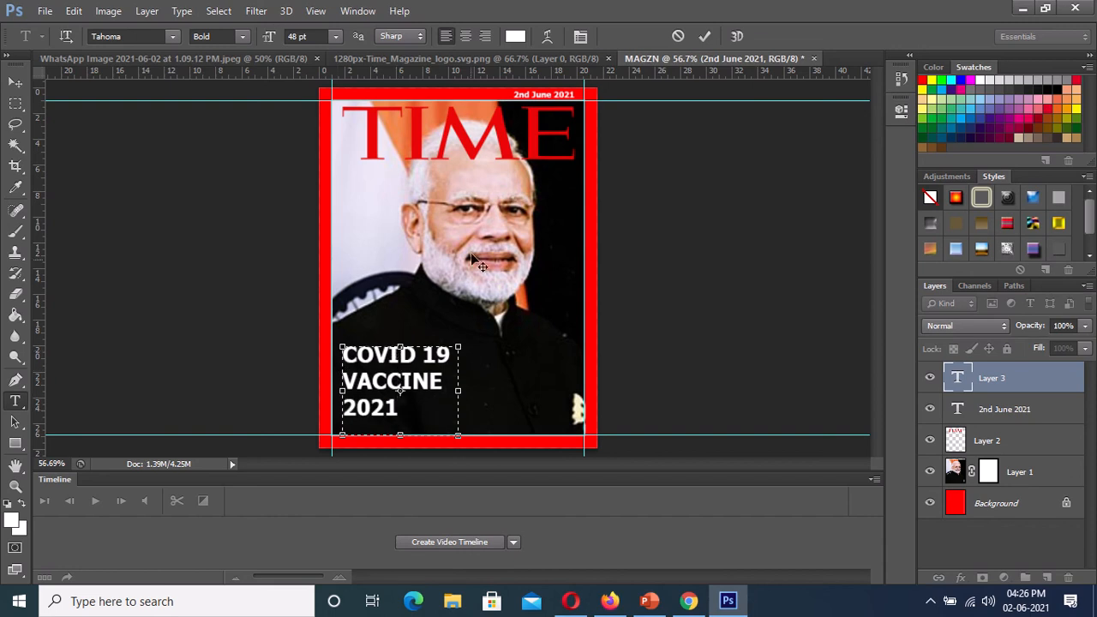
# - Select the TIME logo layer and set the foreground colour to black (#000000)
pyautogui.click(993, 442)
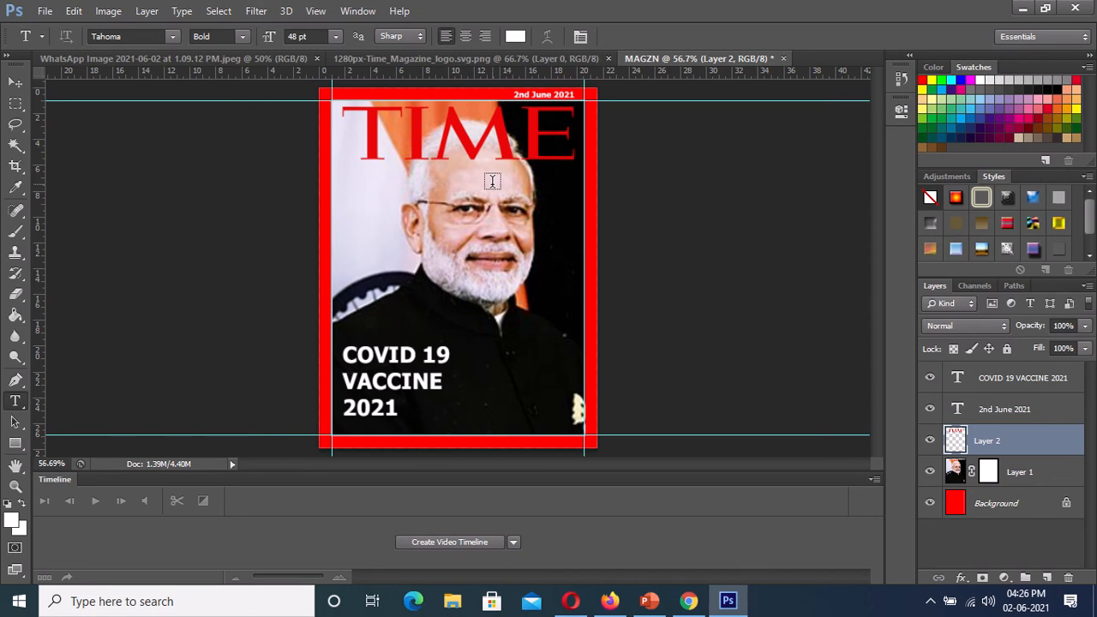
pyautogui.click(12, 523)
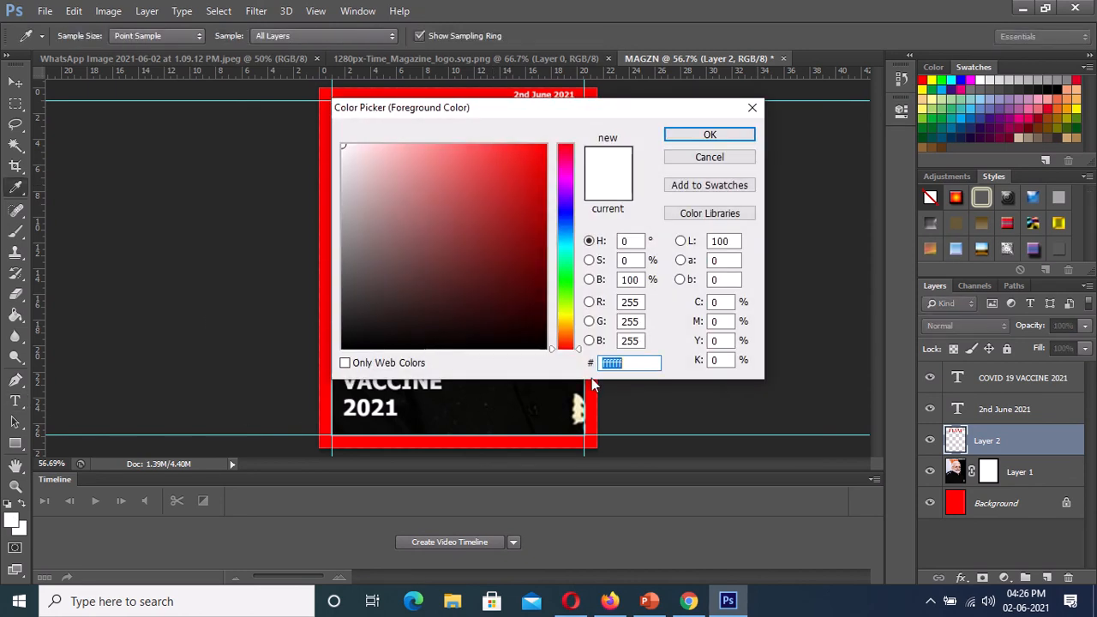
pyautogui.write('0')
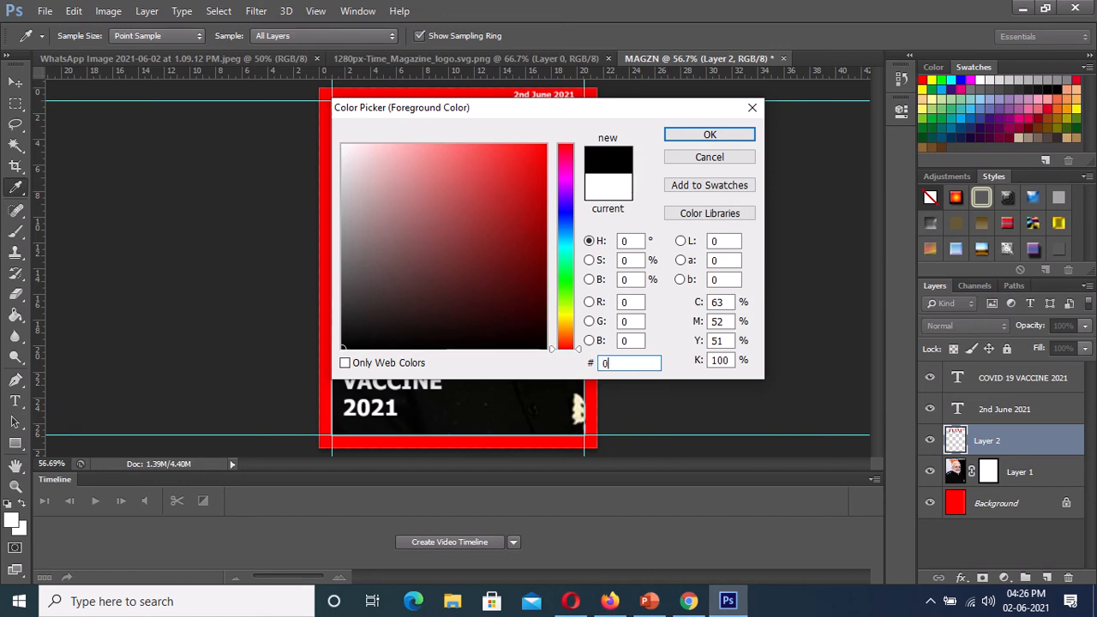
pyautogui.write('00000')
pyautogui.click(703, 137)
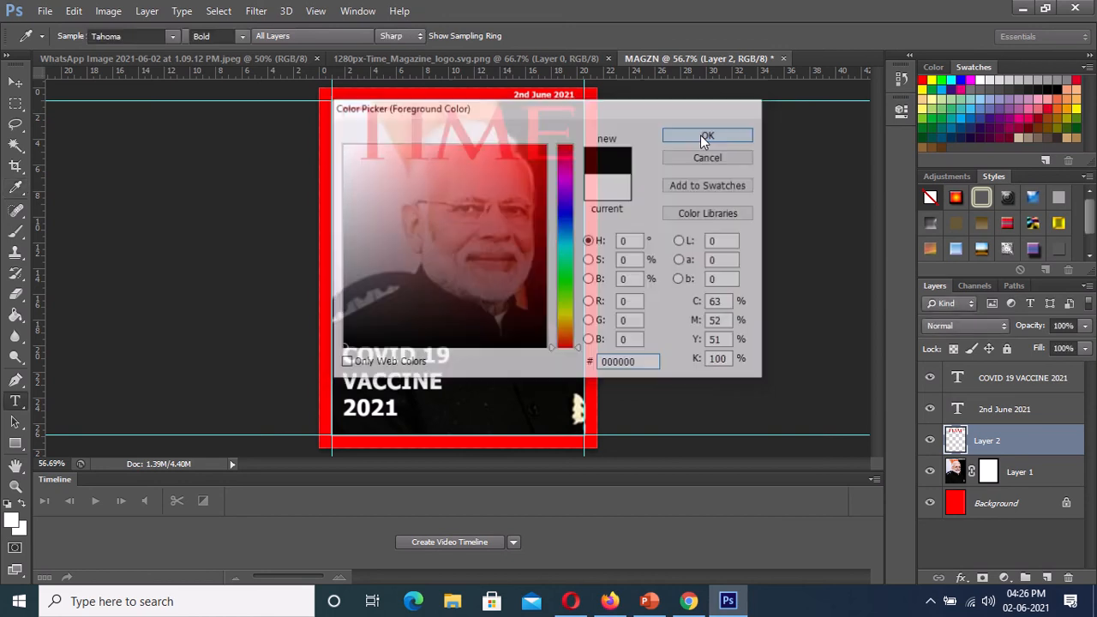
# - Add a layer mask to the TIME logo layer and set the Brush tool's size to 15 px
pyautogui.click(982, 581)
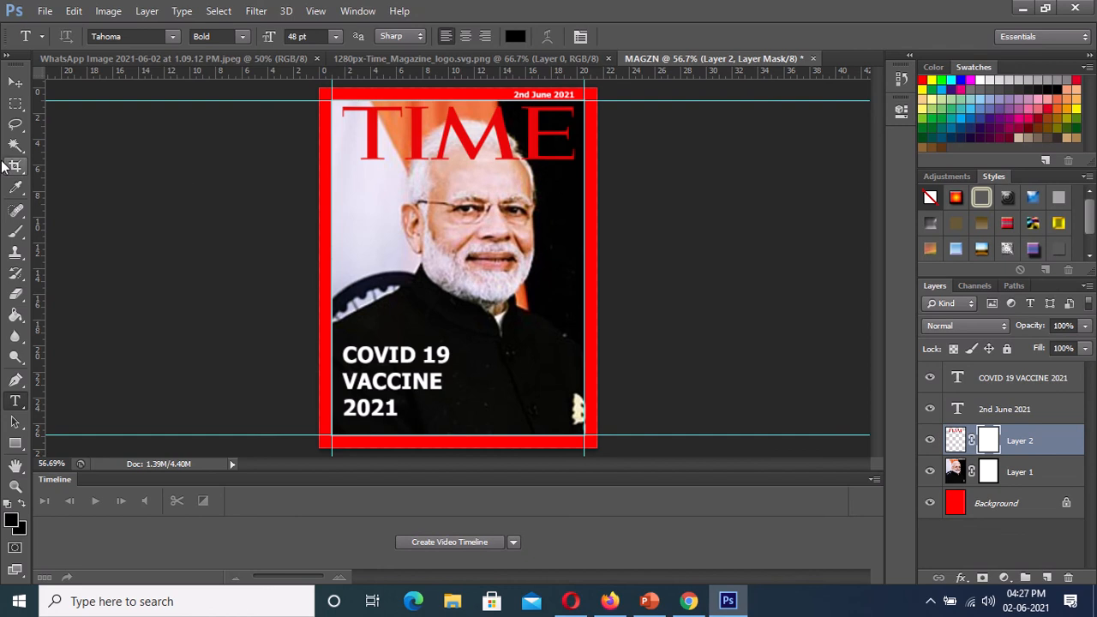
pyautogui.click(21, 236)
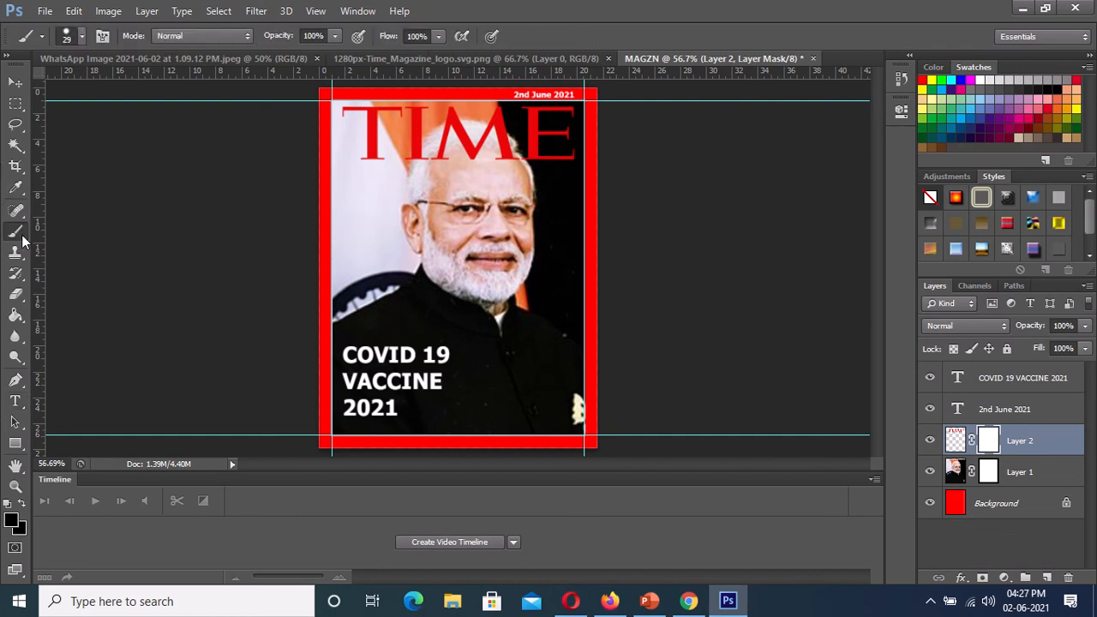
pyautogui.click(83, 38)
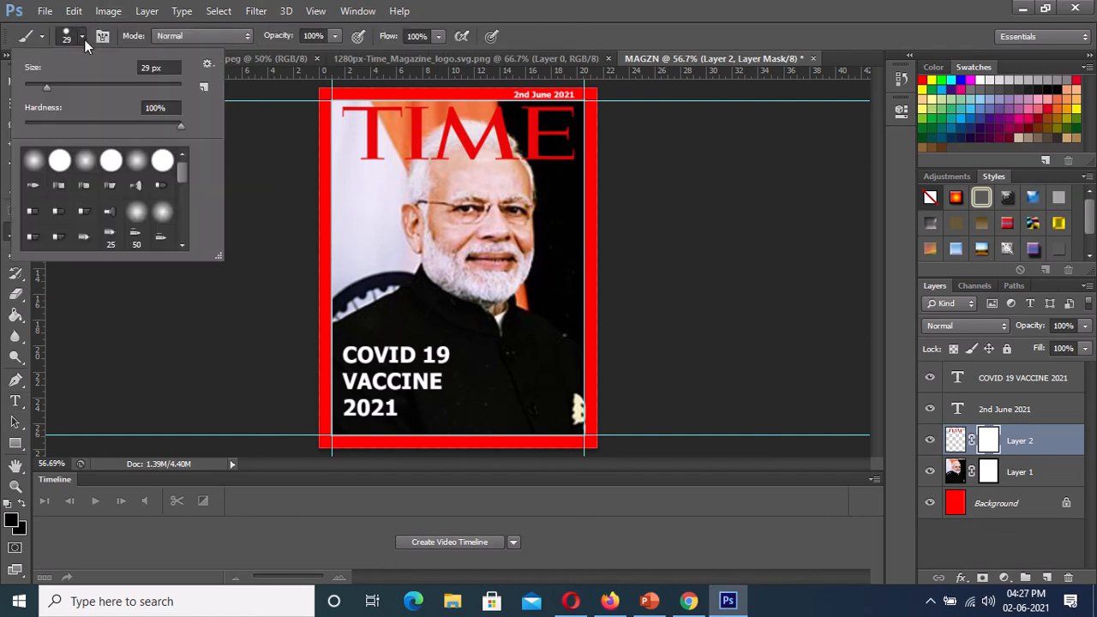
pyautogui.click(36, 84)
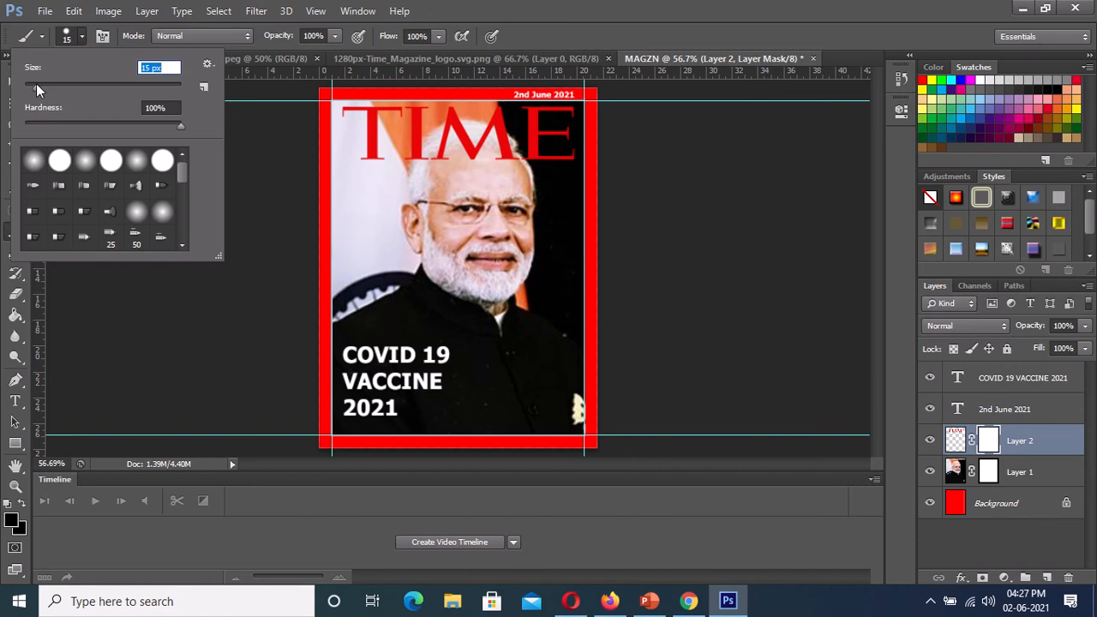
# - Paint black on the logo's layer mask to hide the parts of the letters that overlap the man's head
pyautogui.click(454, 155)
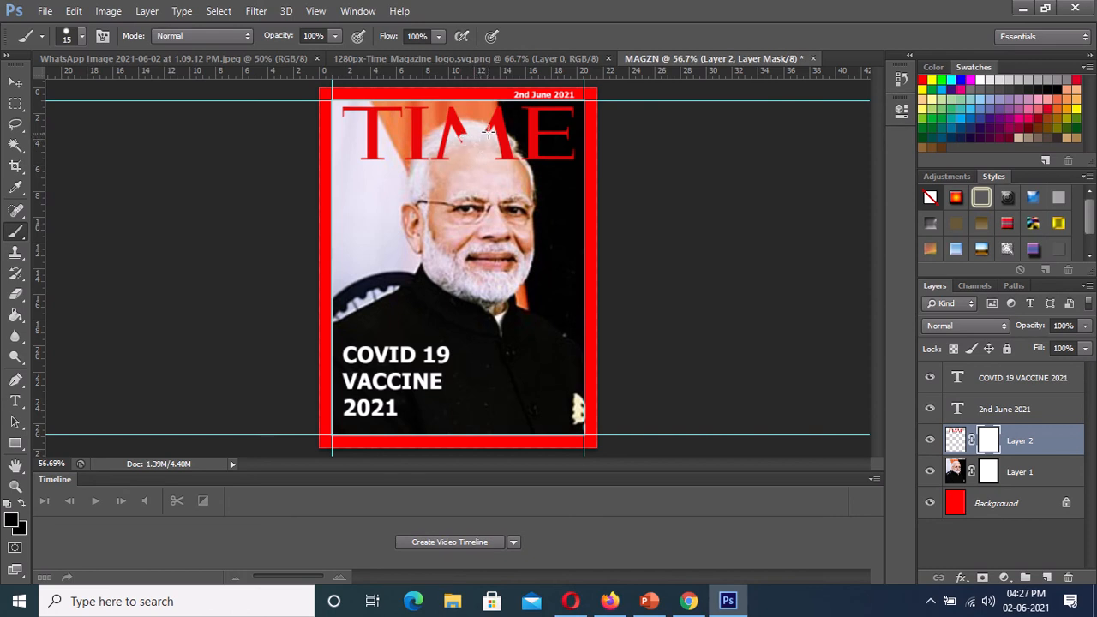
pyautogui.moveTo(489, 127)
pyautogui.mouseDown()
pyautogui.moveTo(507, 164)
pyautogui.moveTo(505, 140)
pyautogui.mouseUp()
pyautogui.moveTo(461, 137)
pyautogui.mouseDown()
pyautogui.moveTo(463, 126)
pyautogui.moveTo(446, 126)
pyautogui.moveTo(438, 168)
pyautogui.moveTo(448, 133)
pyautogui.moveTo(441, 157)
pyautogui.moveTo(464, 131)
pyautogui.moveTo(446, 133)
pyautogui.mouseUp()
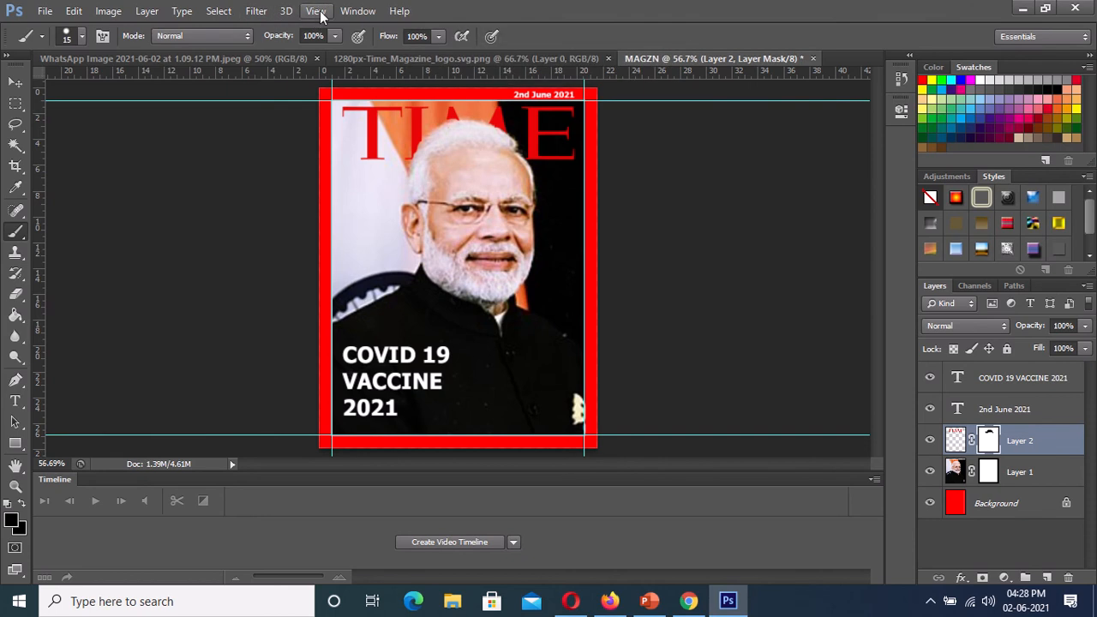
# - Hide the guides around the magazine cover
pyautogui.click(315, 12)
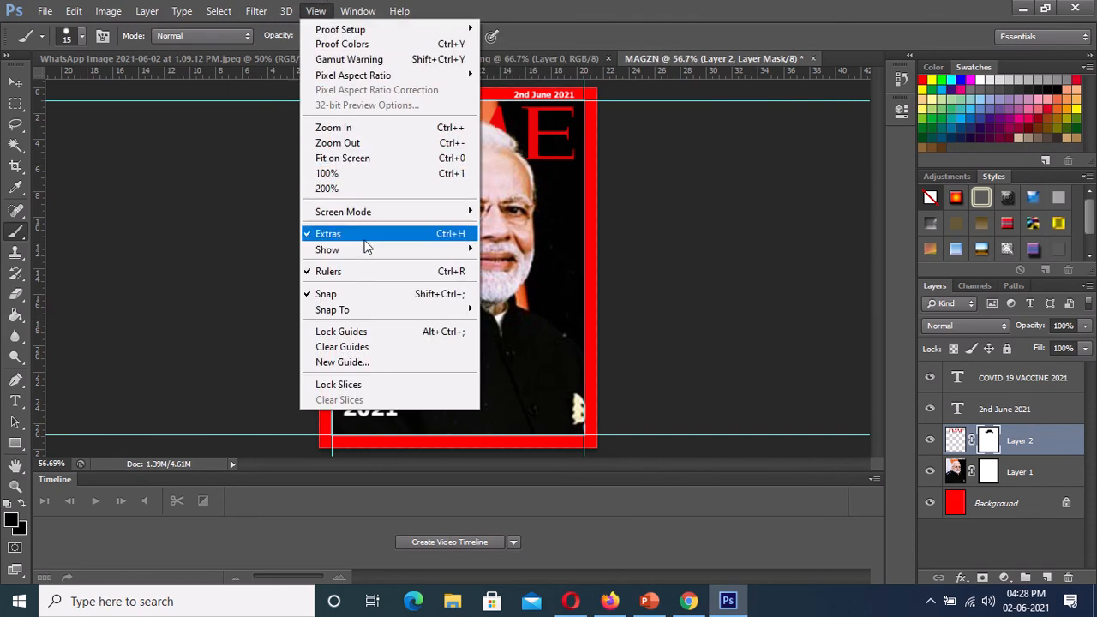
pyautogui.moveTo(377, 257)
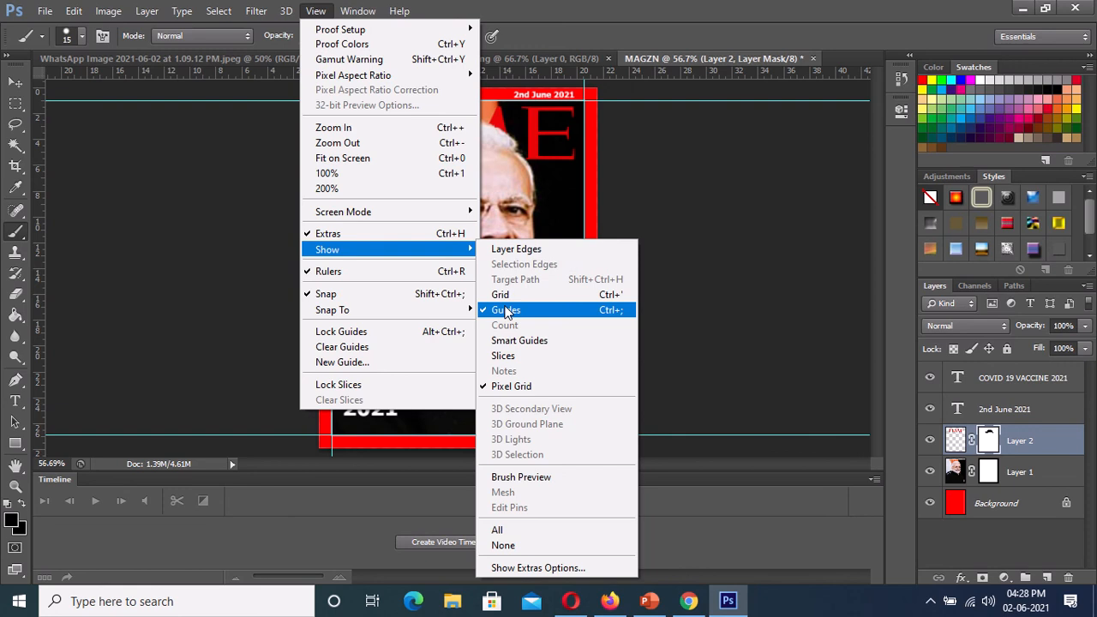
pyautogui.click(512, 310)
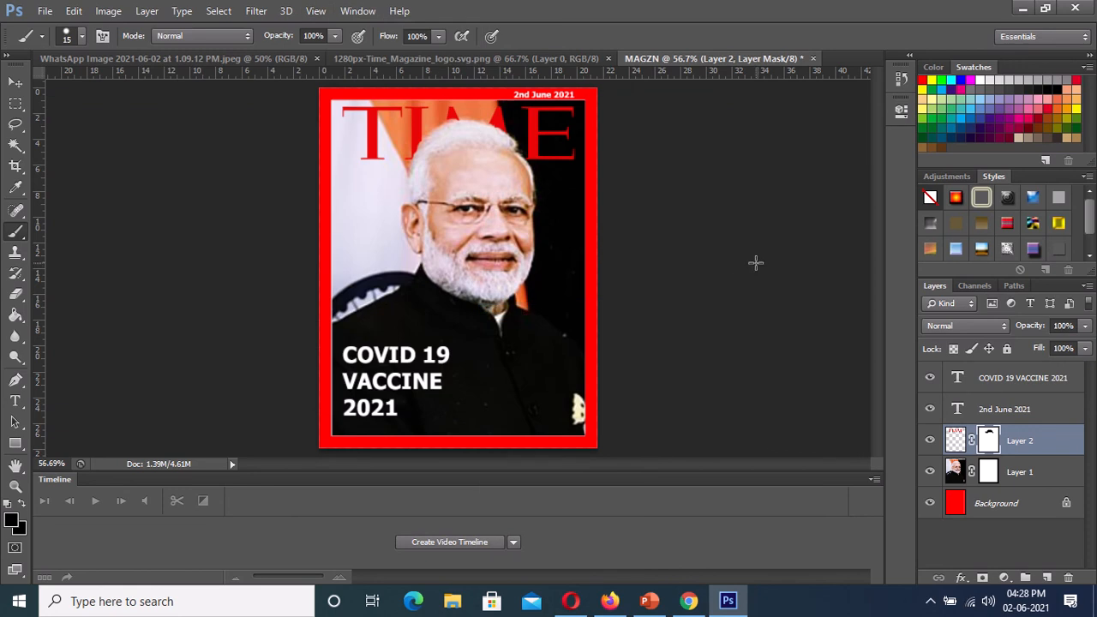
# - Save a JPEG copy of the cover to the Desktop as MAGZN.jpg with quality 8 (High) and the Baseline ("Standard") format option
pyautogui.click(45, 11)
pyautogui.click(75, 204)
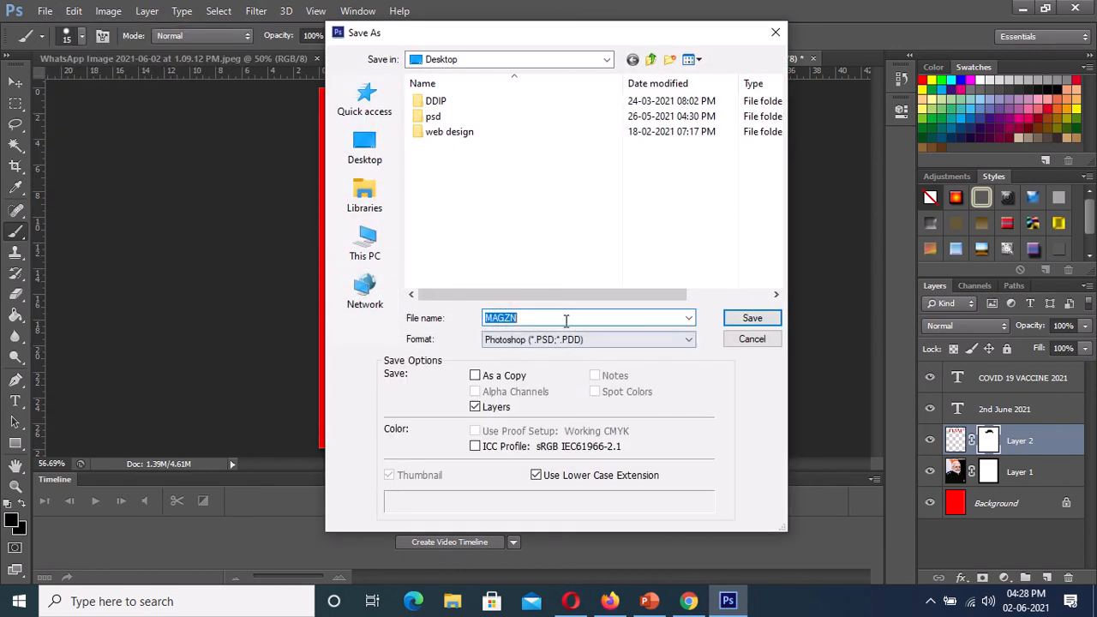
pyautogui.click(566, 340)
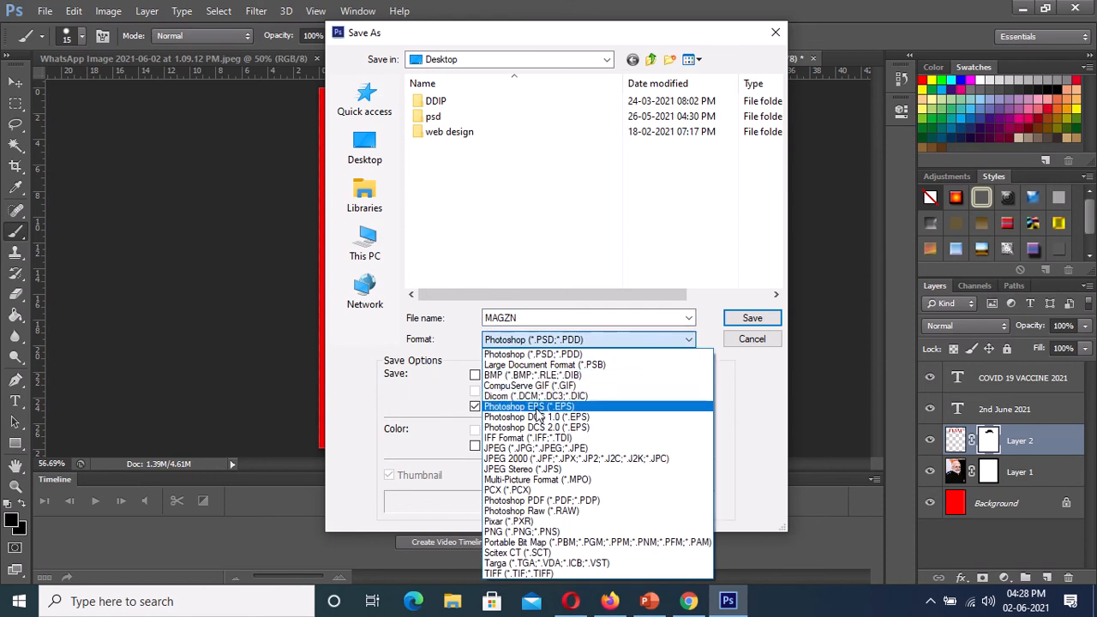
pyautogui.click(520, 458)
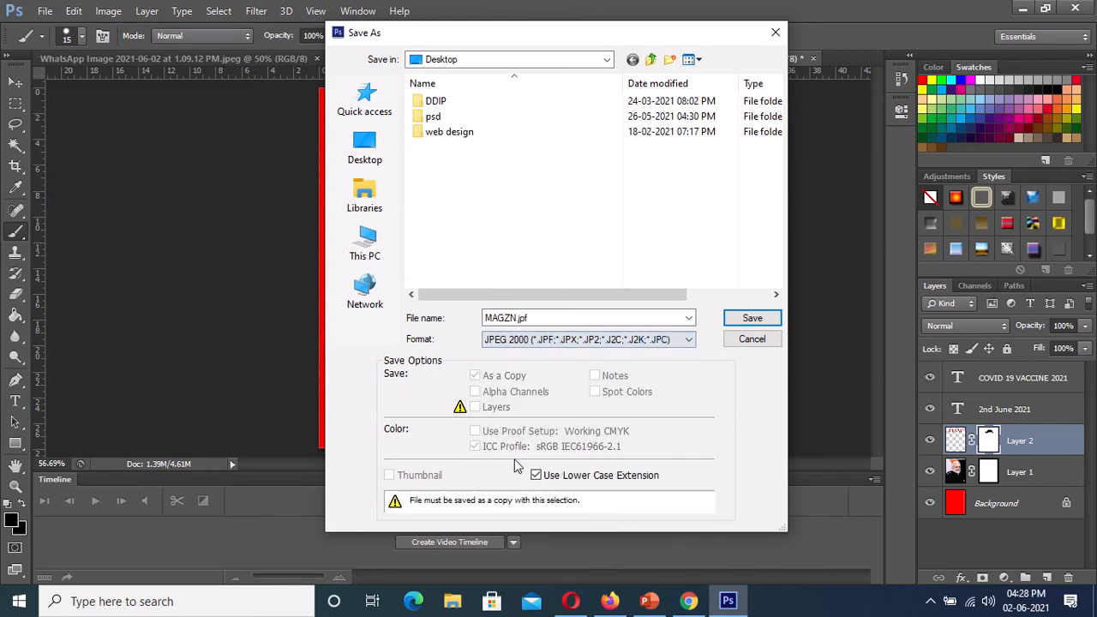
pyautogui.click(645, 340)
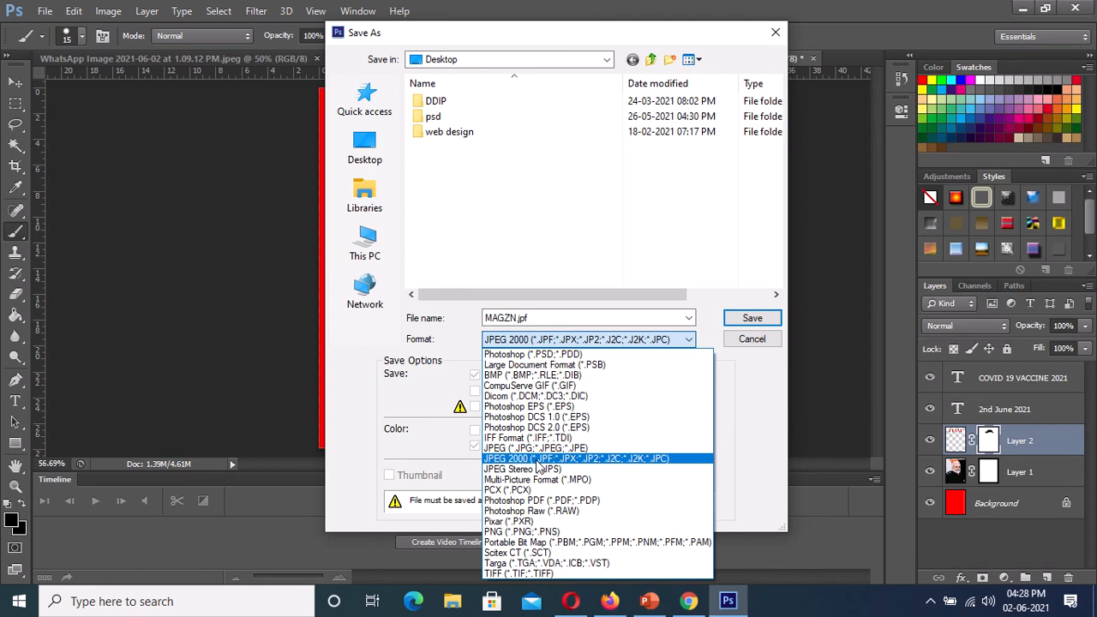
pyautogui.click(538, 447)
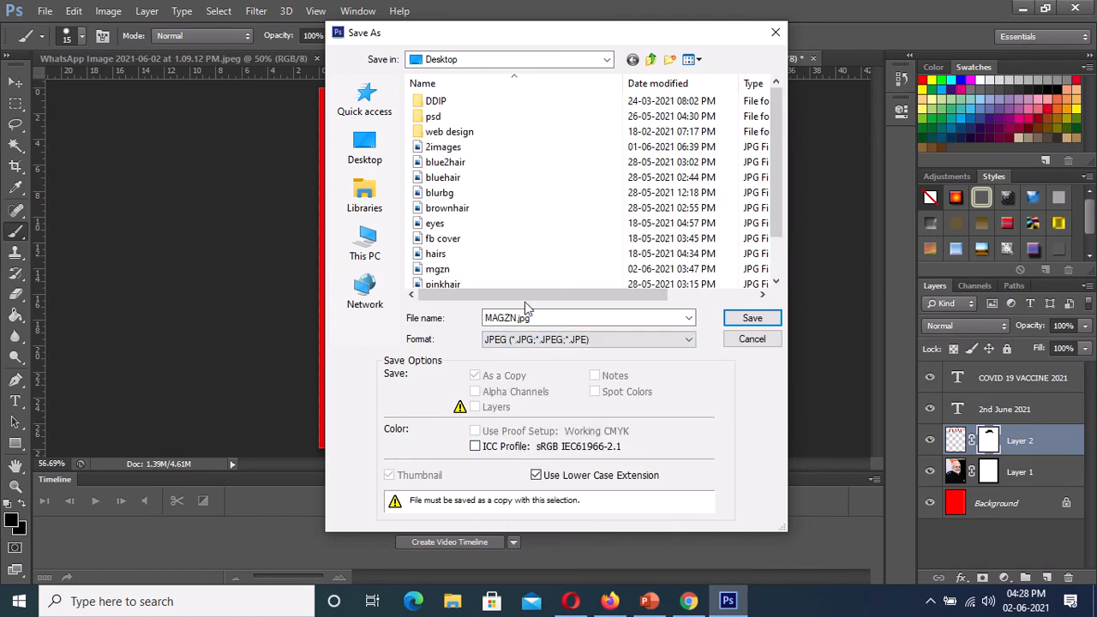
pyautogui.click(728, 319)
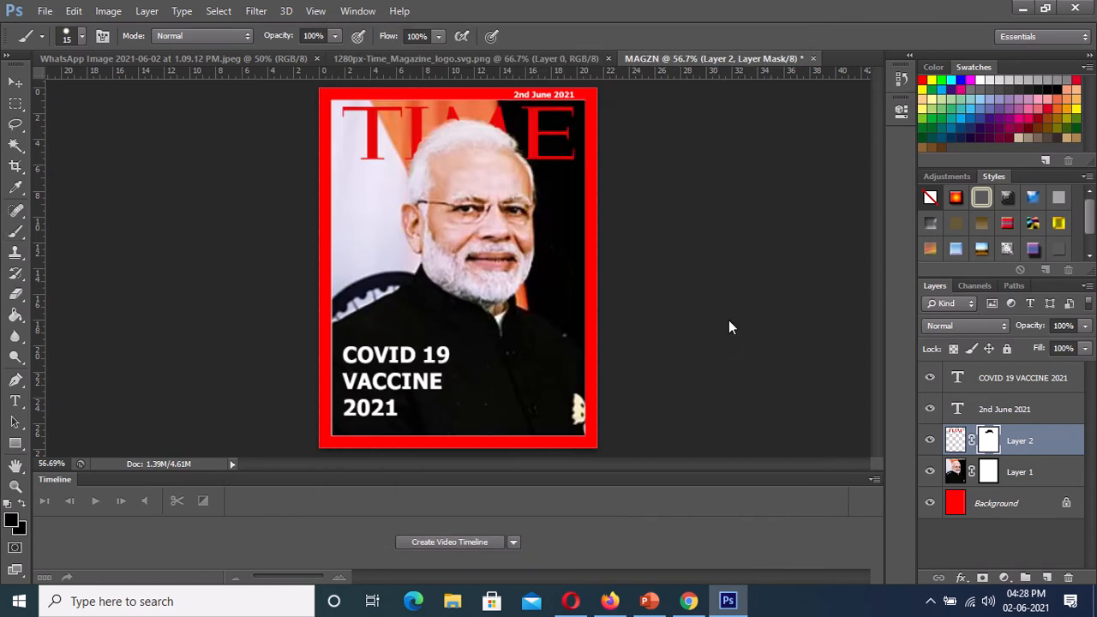
pyautogui.click(642, 147)
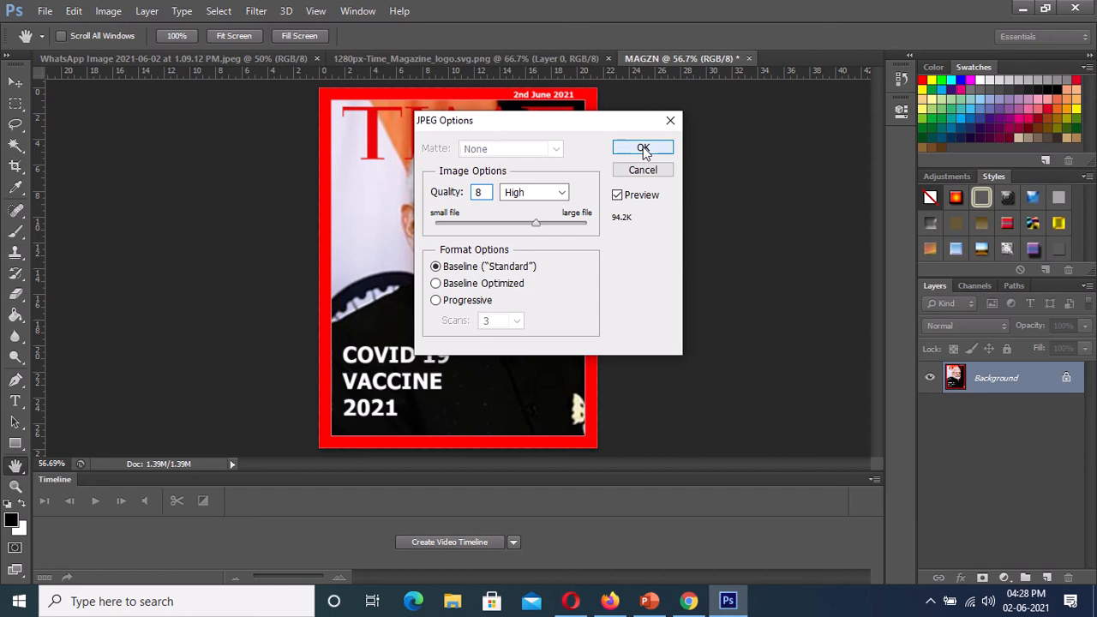